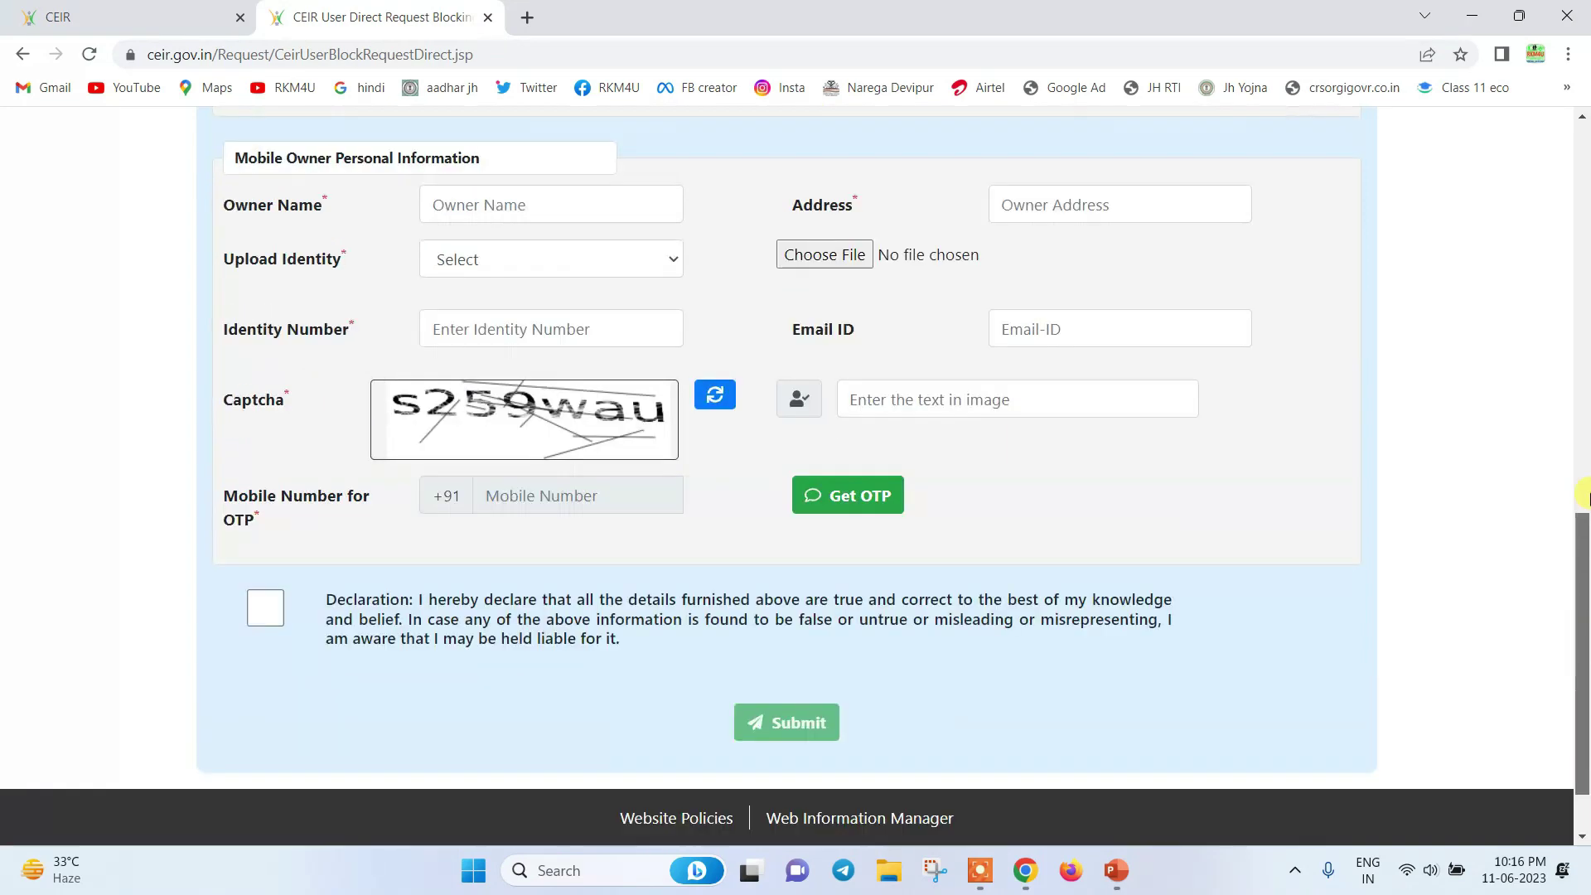
Step: Go through the mobile number and IMEI fields in the Device Information section
click(543, 495)
click(543, 495)
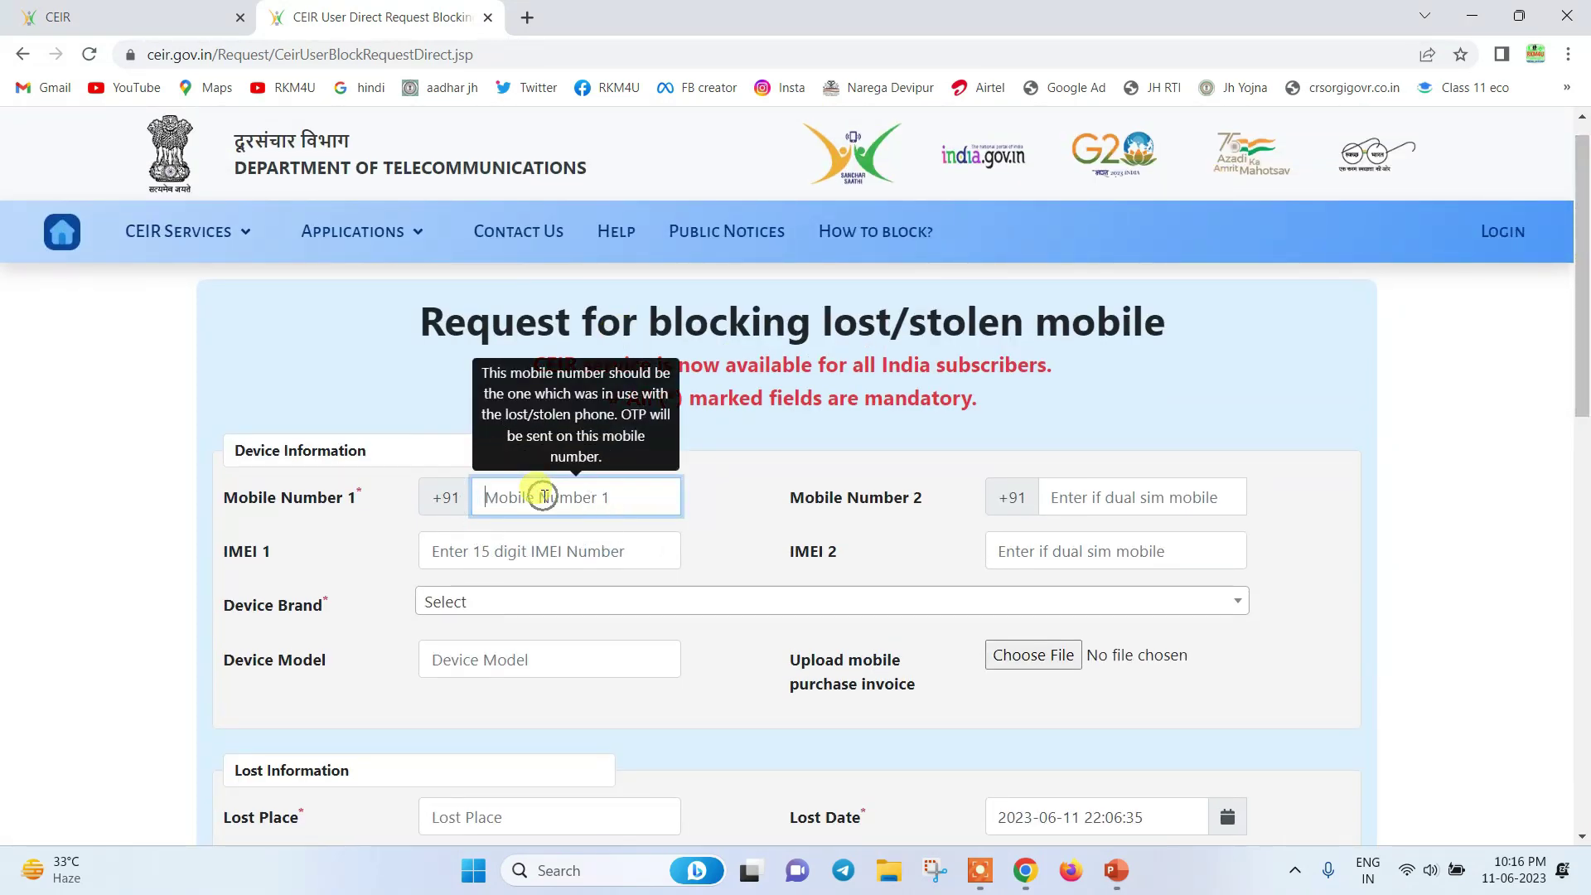
click(1124, 497)
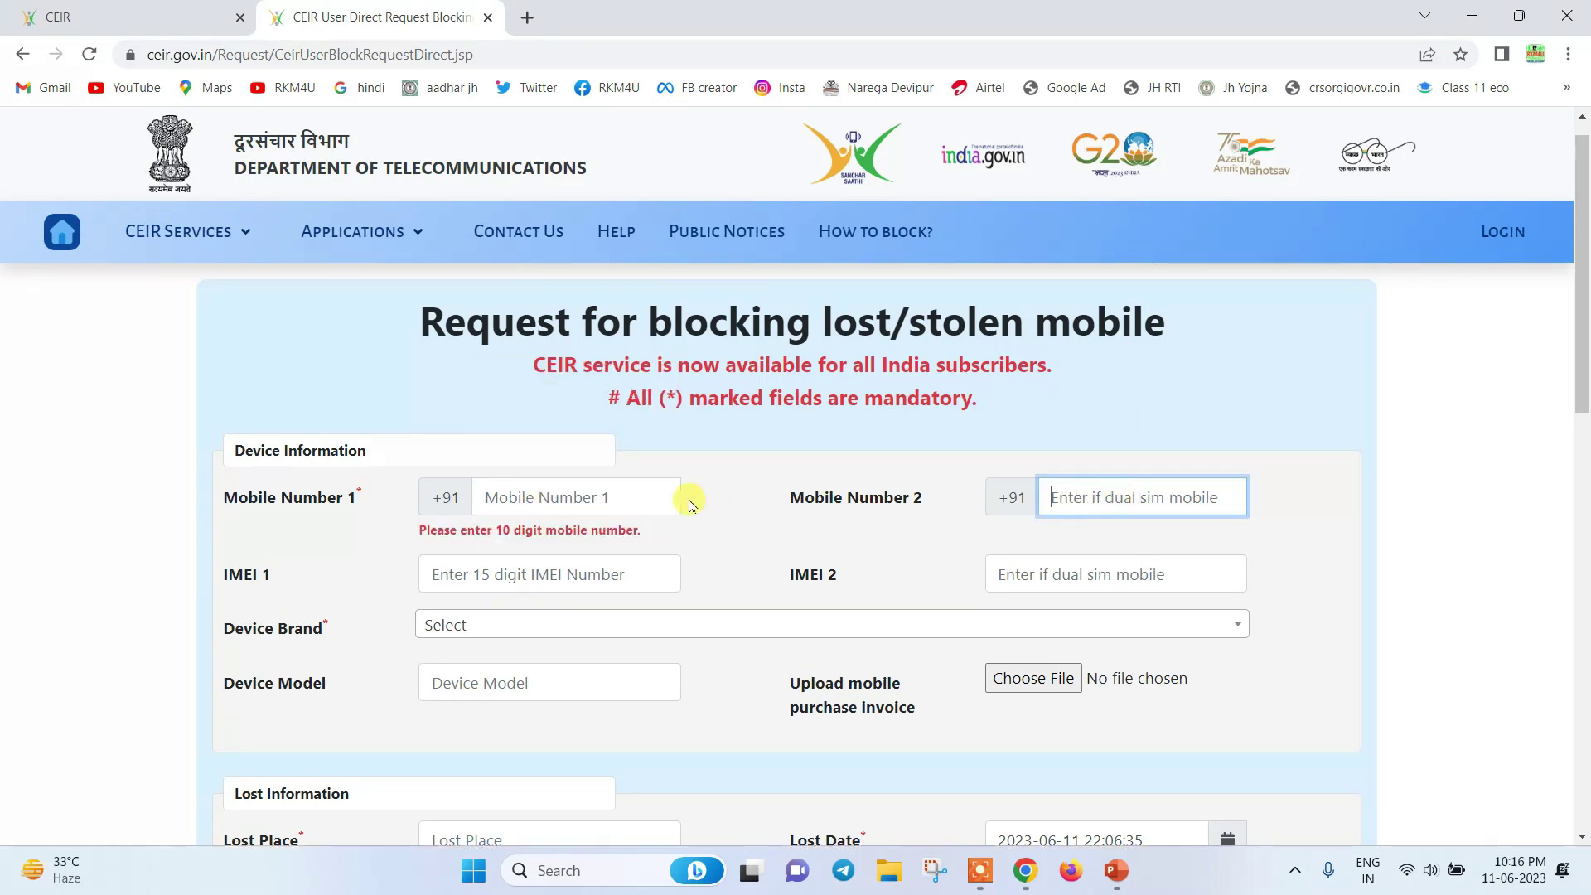
click(487, 578)
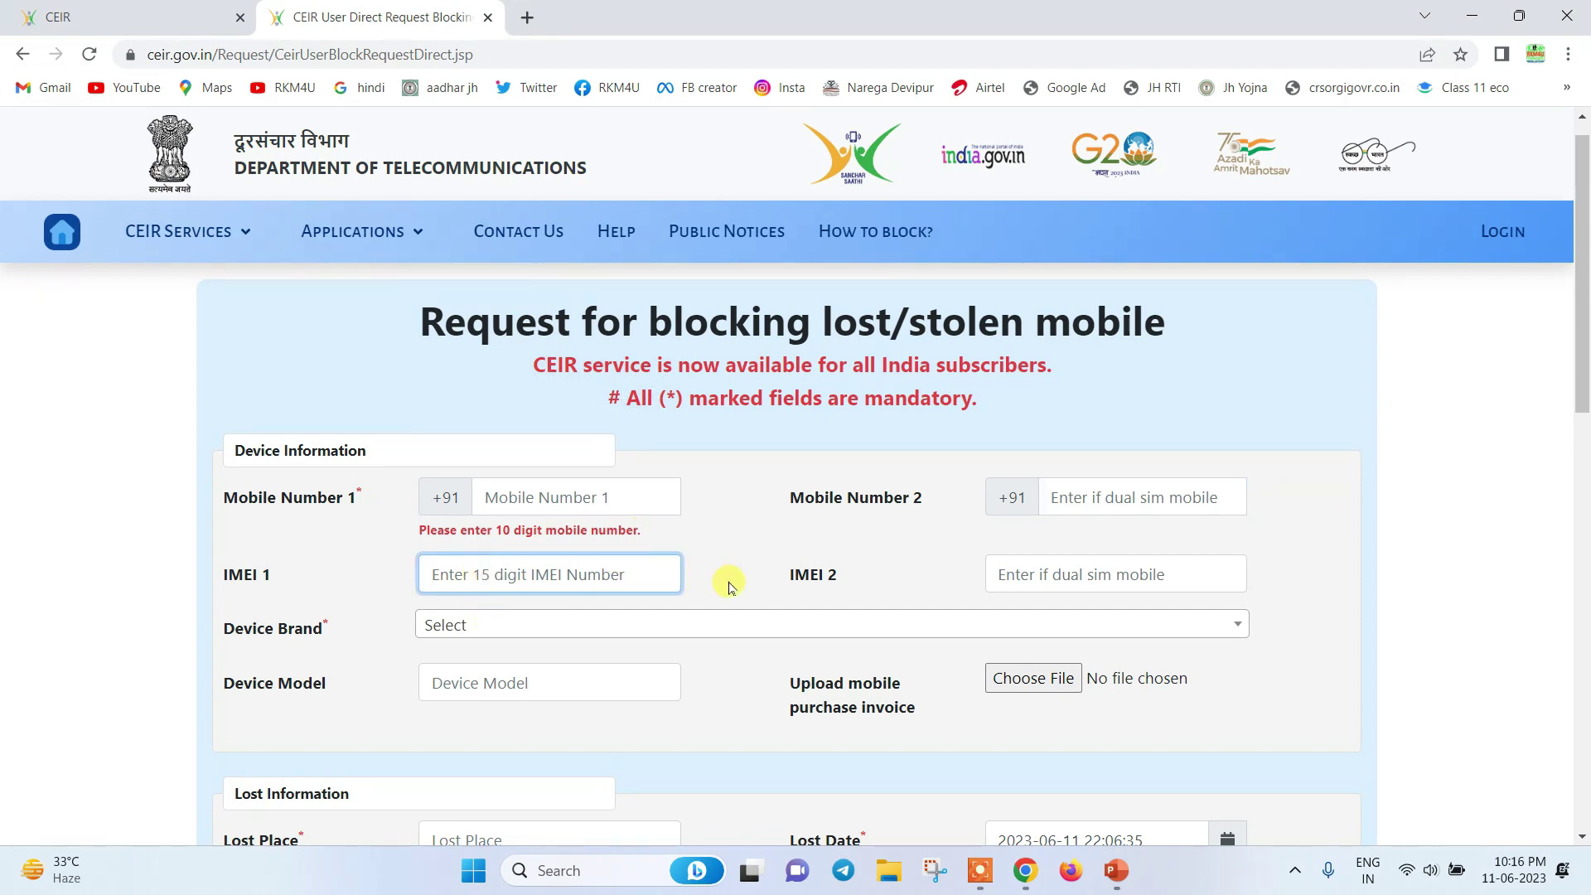
click(604, 569)
click(586, 571)
Step: Search the device brands for "real me" and set the device brand to Real Me
click(537, 630)
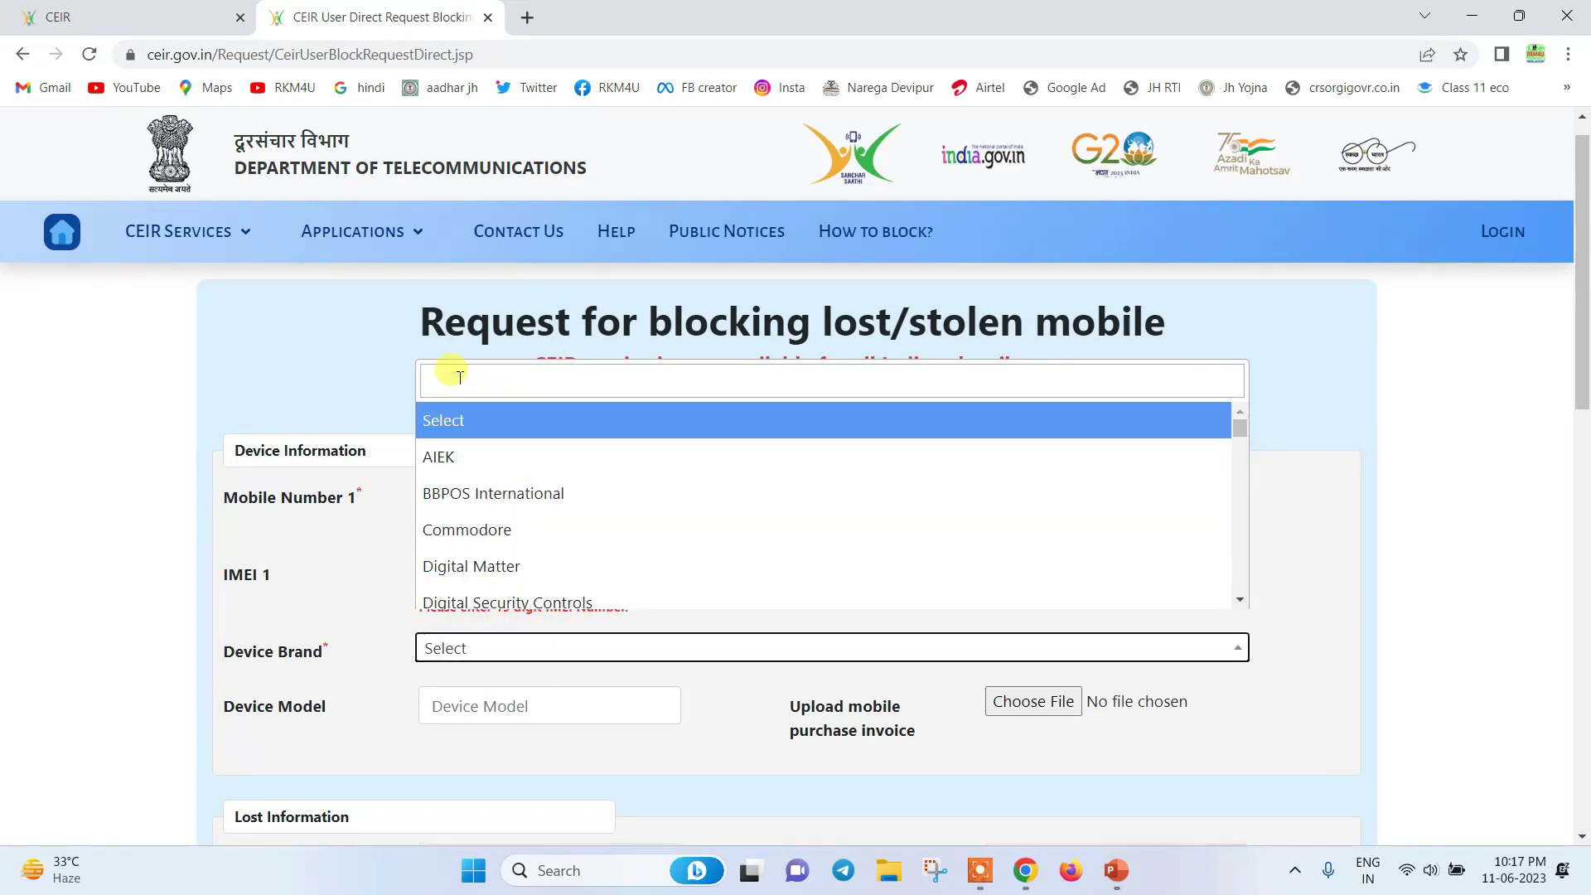
click(458, 378)
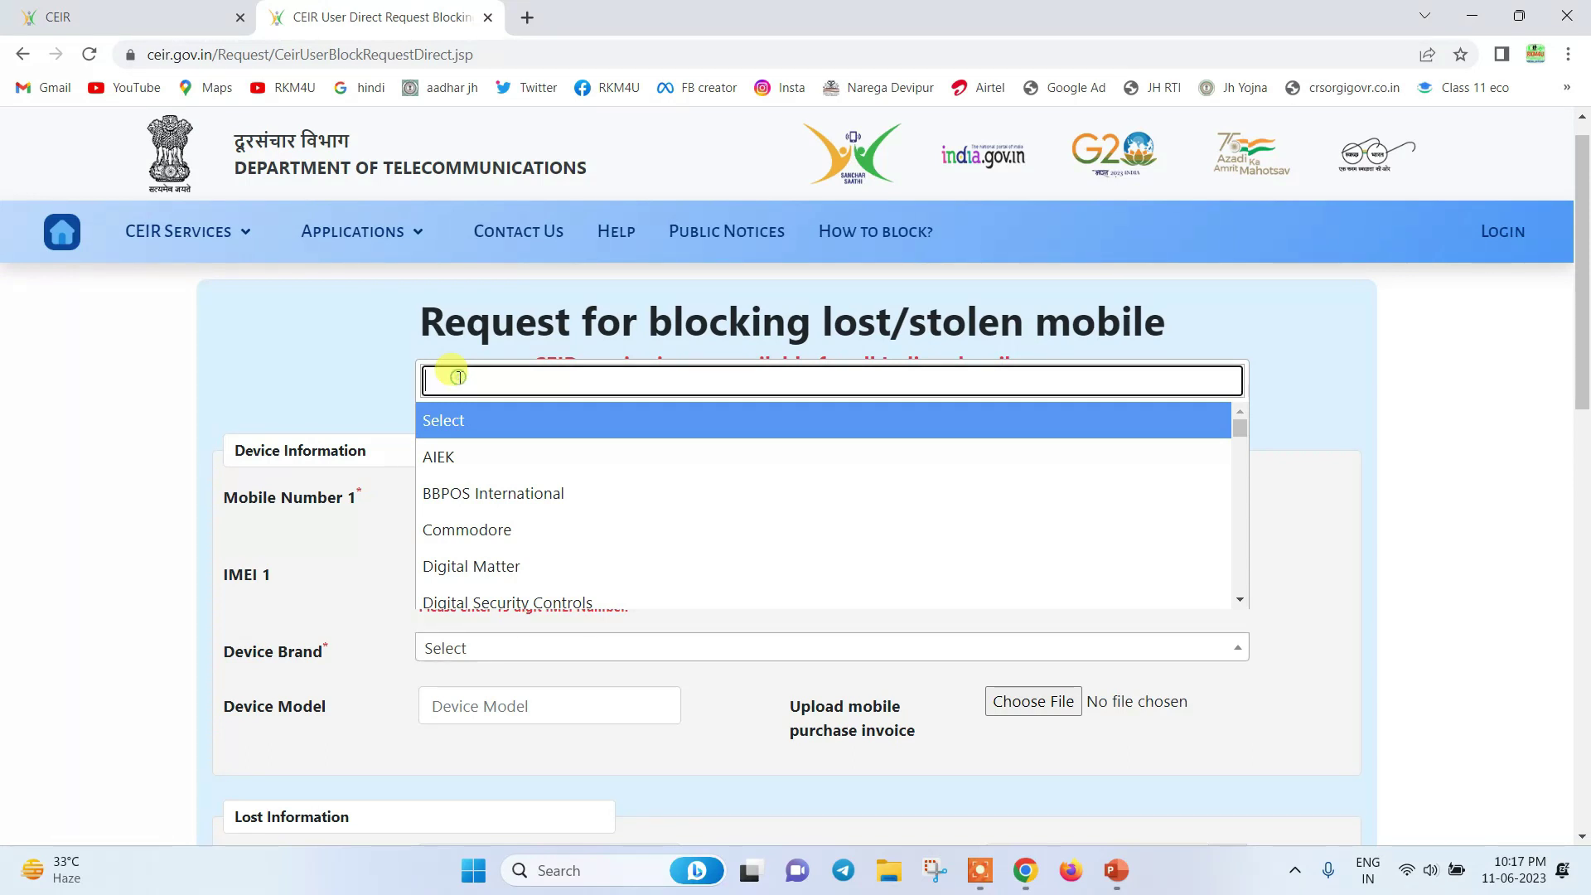
text(real me)
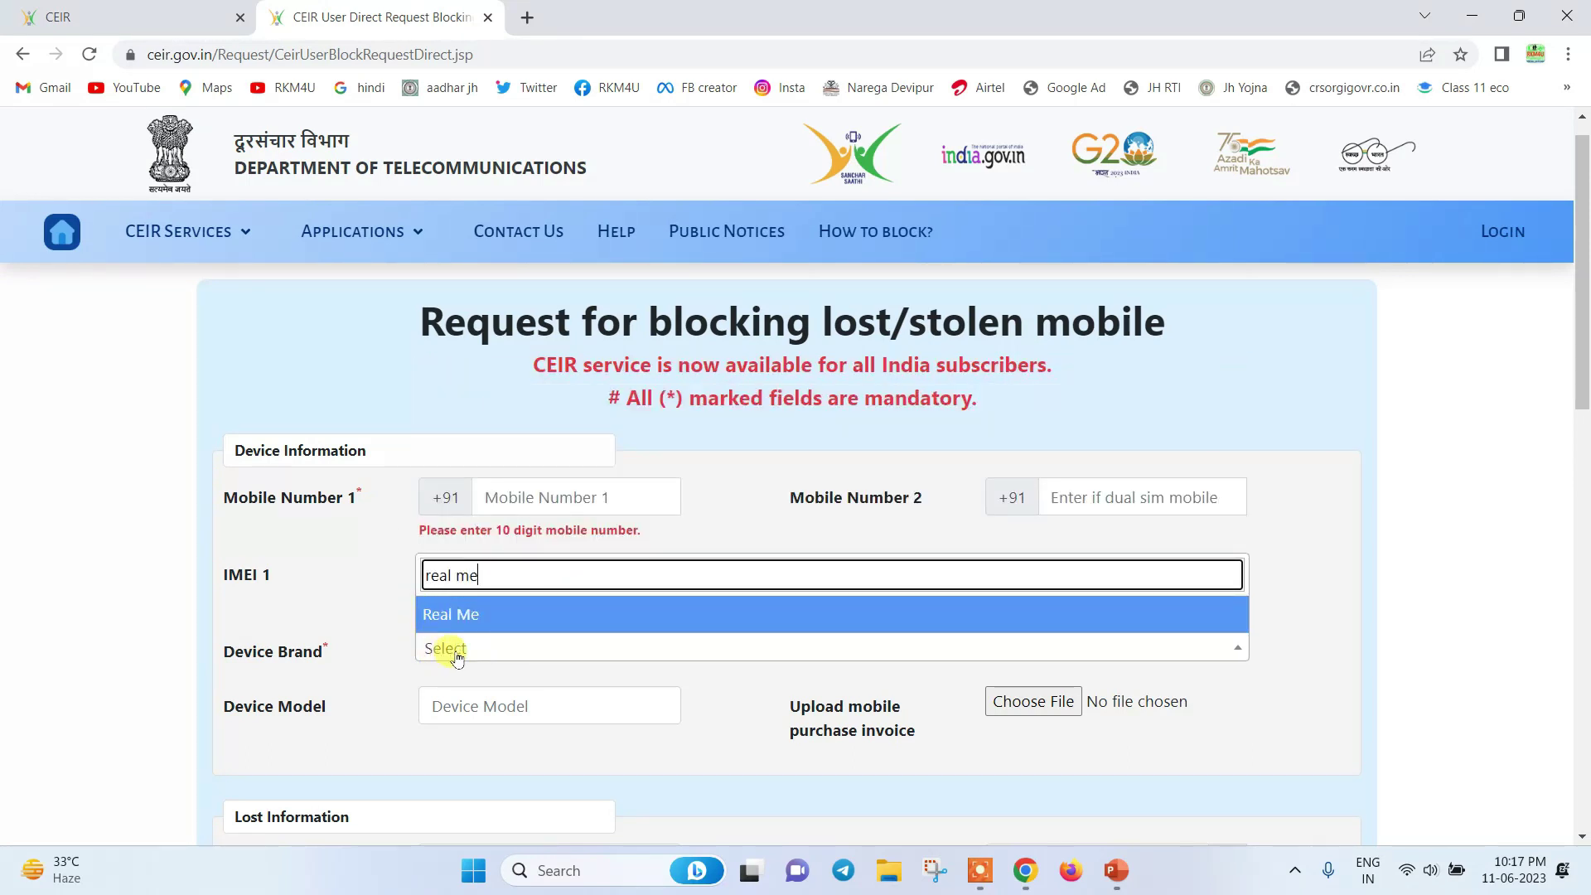
click(466, 617)
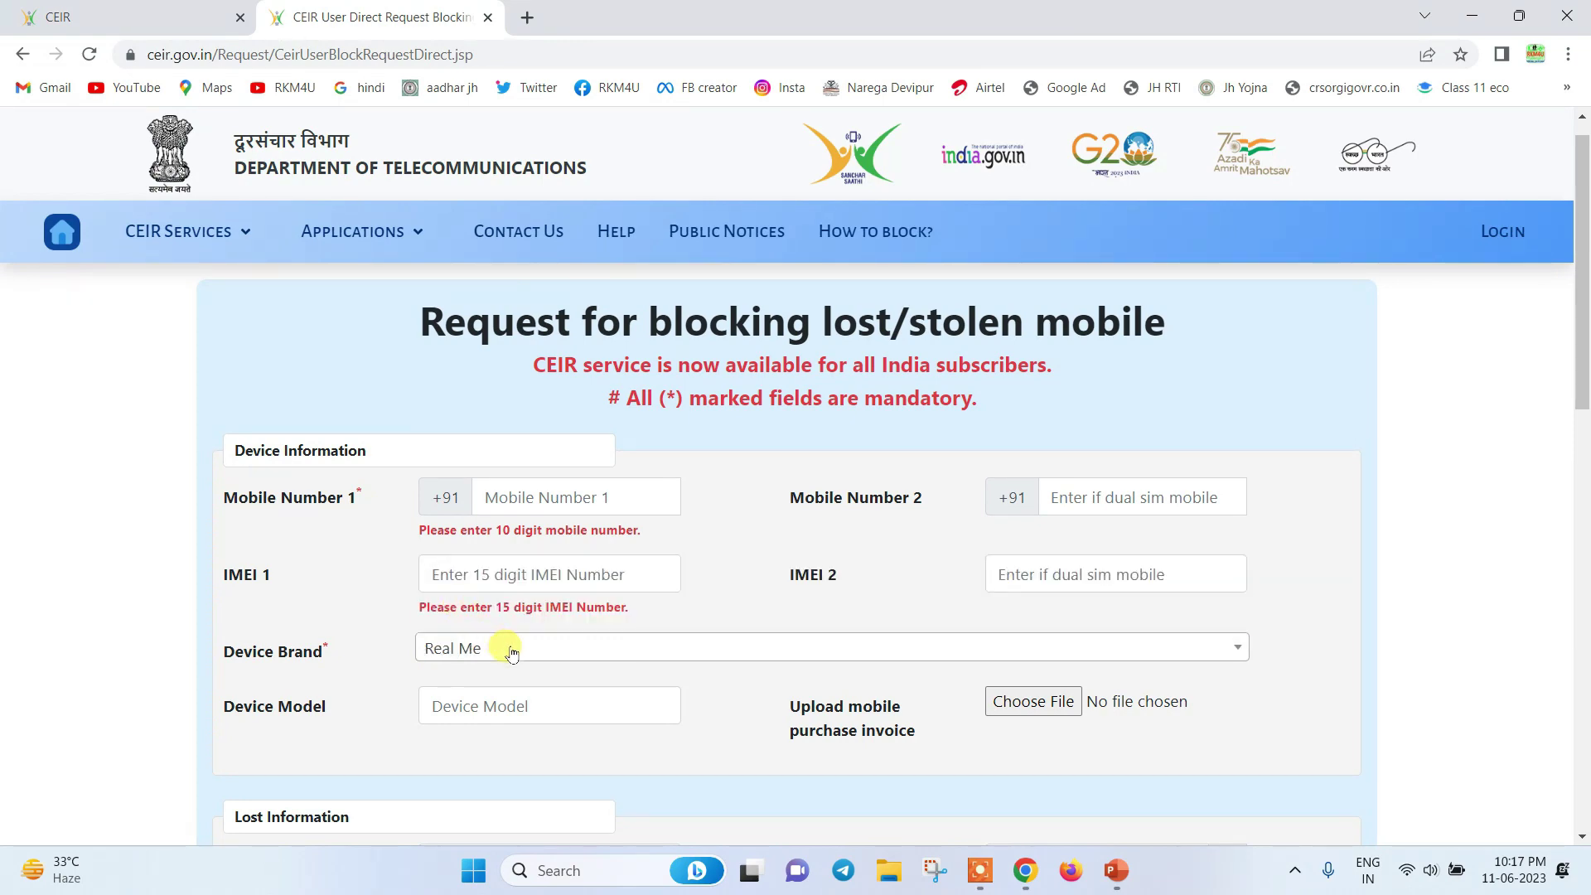
Step: Search the device brands for "samsung" and set the device brand to Samsung
scroll(511, 654, down, 3)
click(664, 437)
click(663, 437)
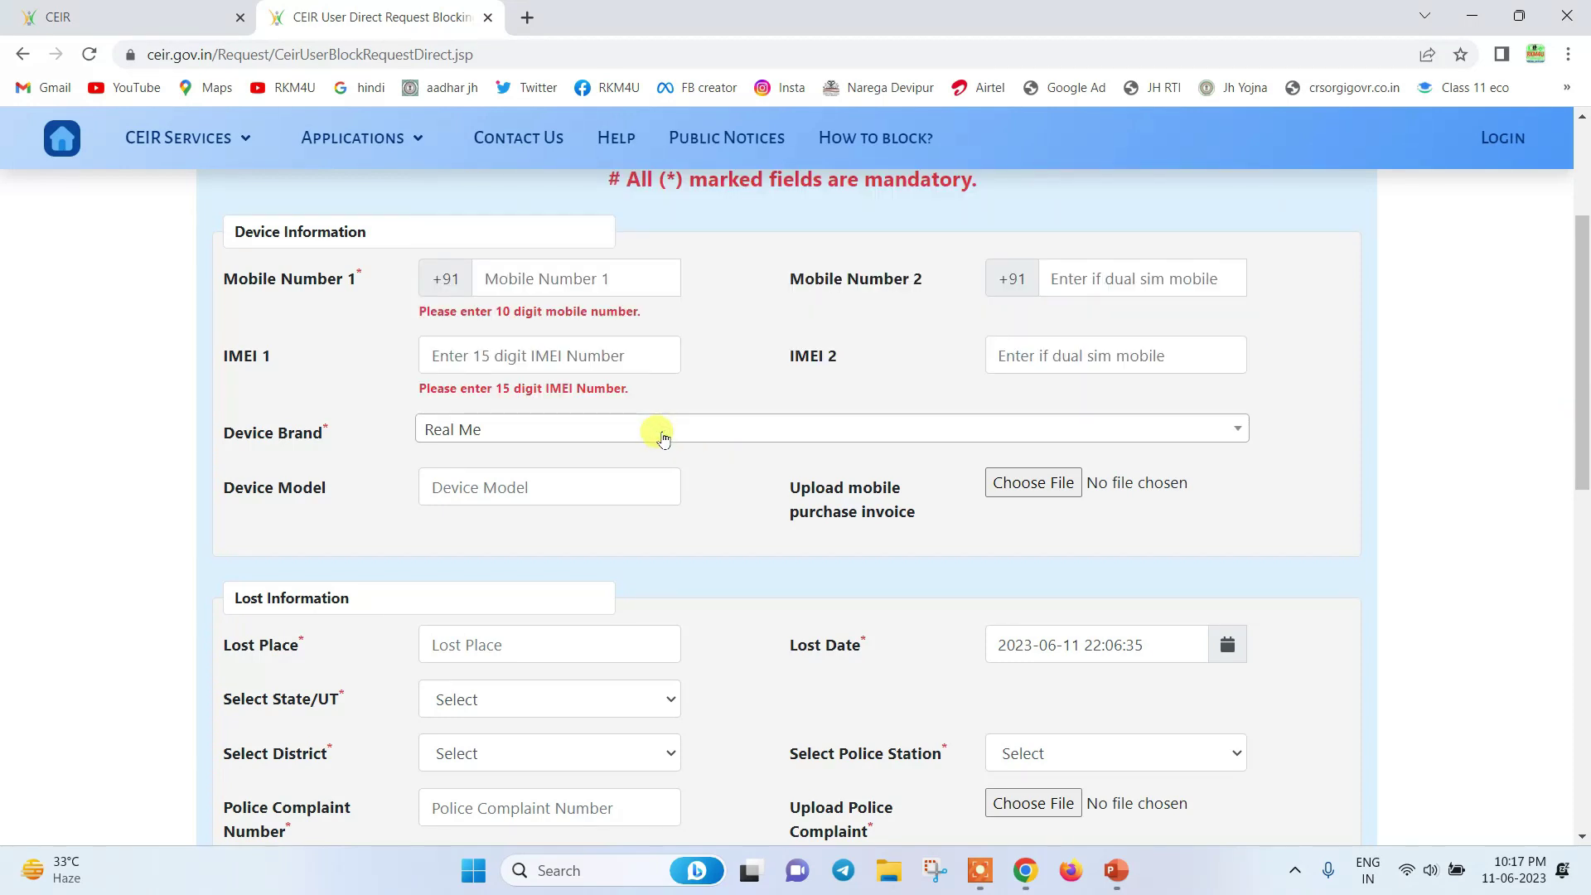
click(663, 437)
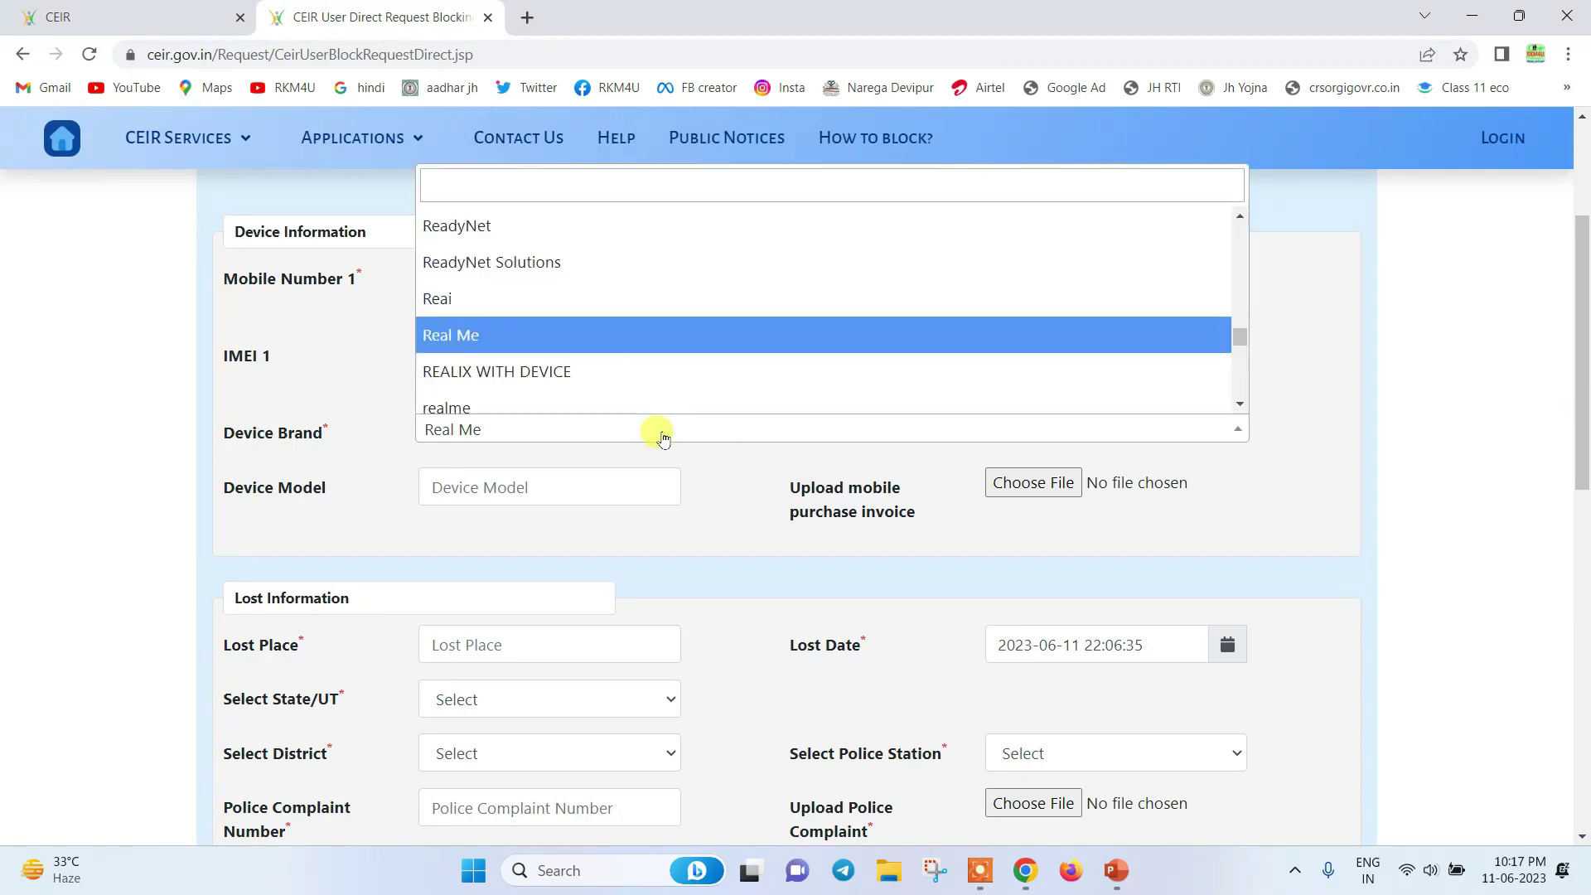
click(483, 182)
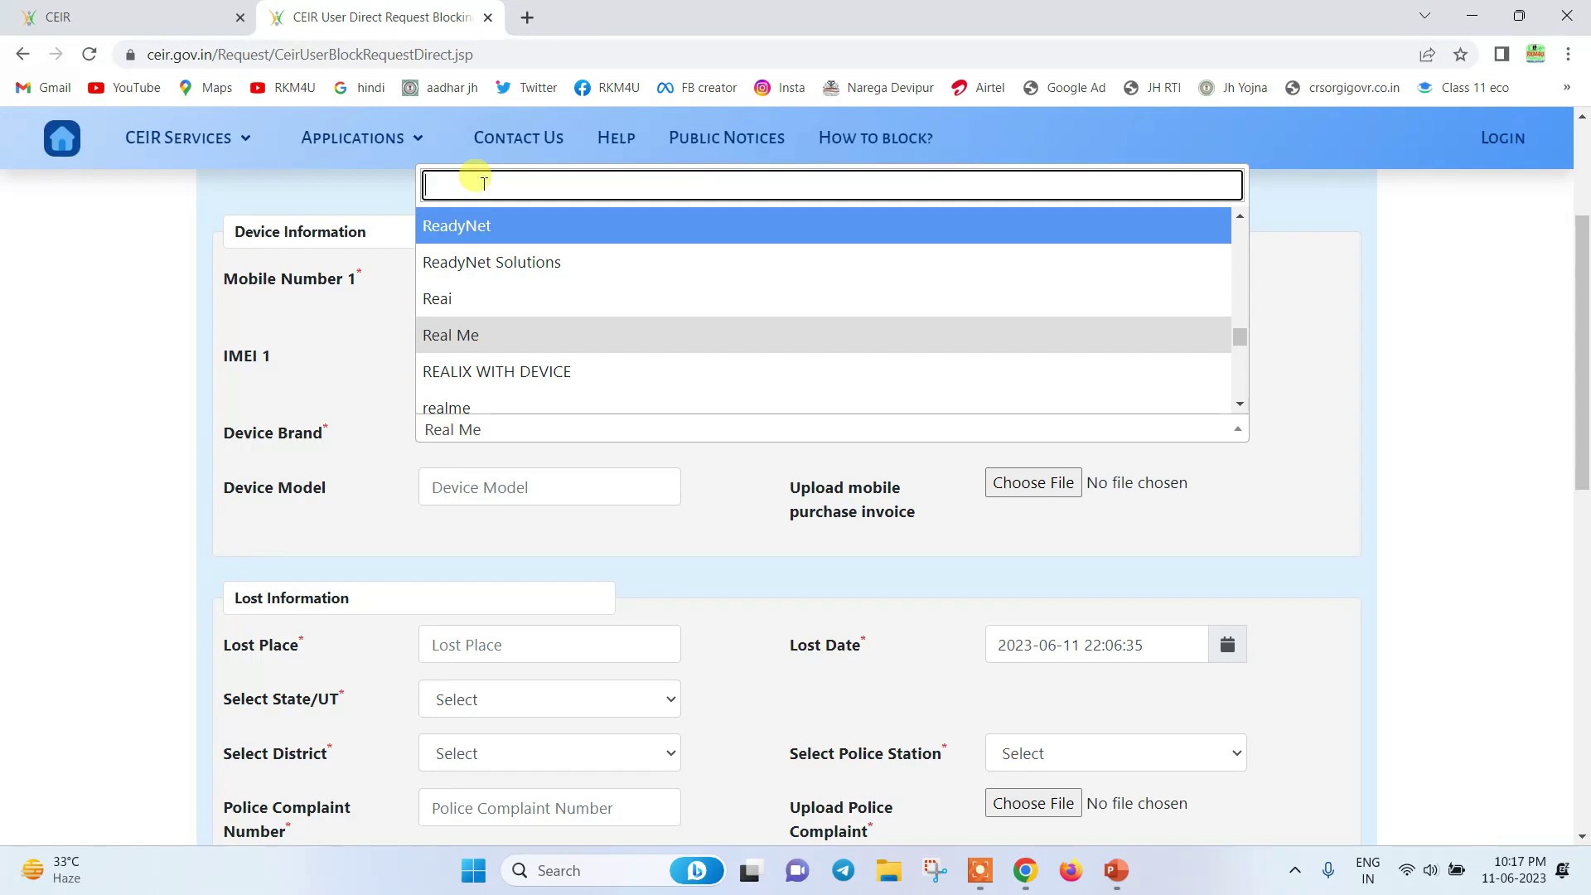
text(sam)
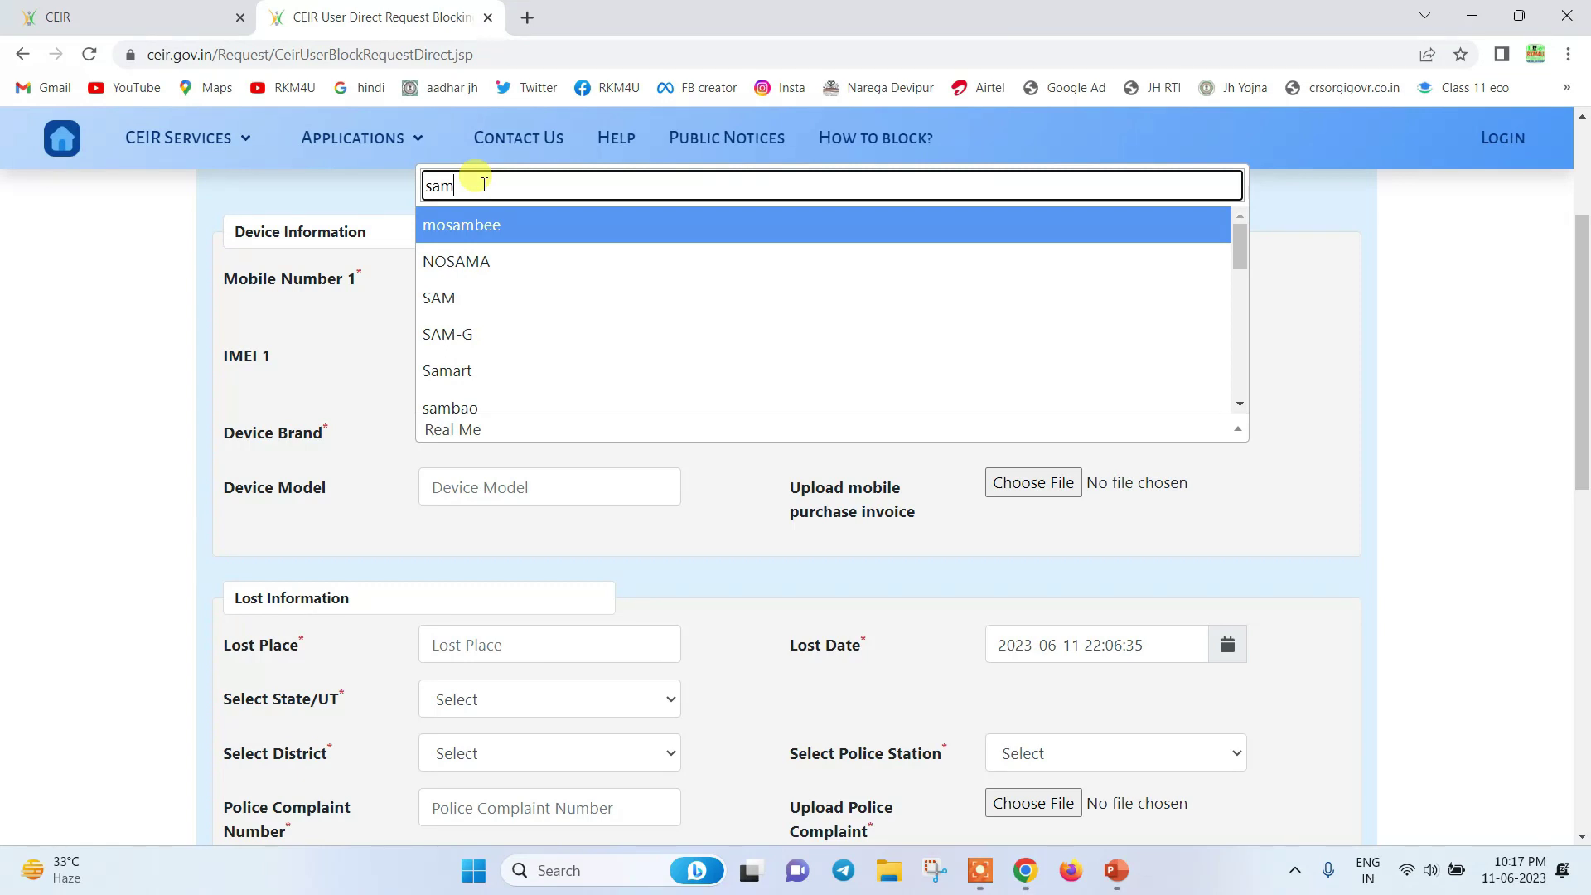
text(sung)
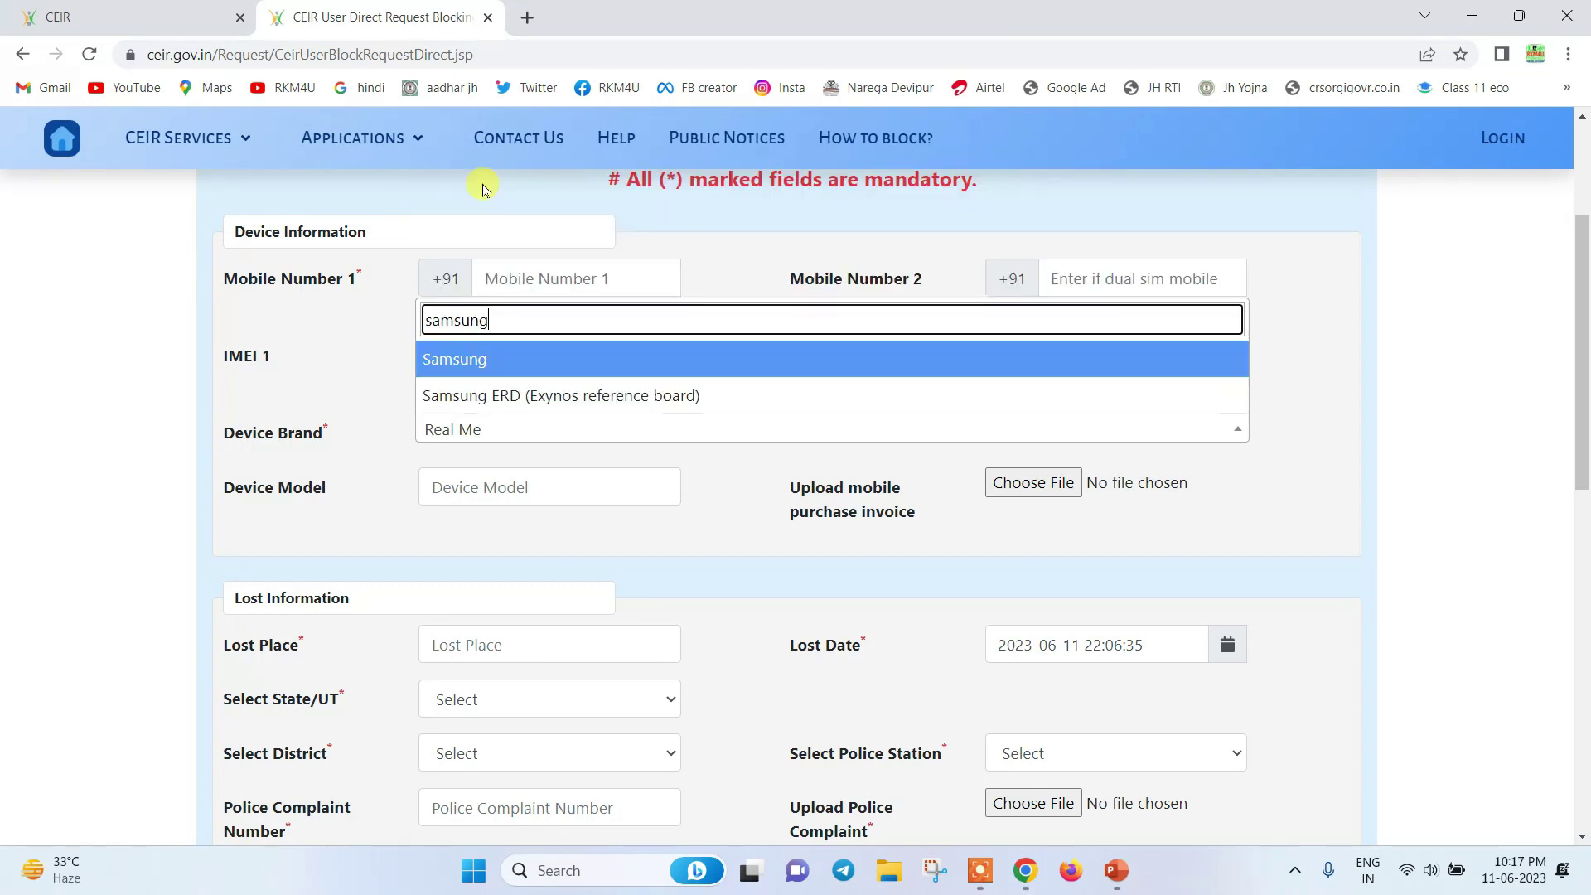
click(478, 358)
click(539, 356)
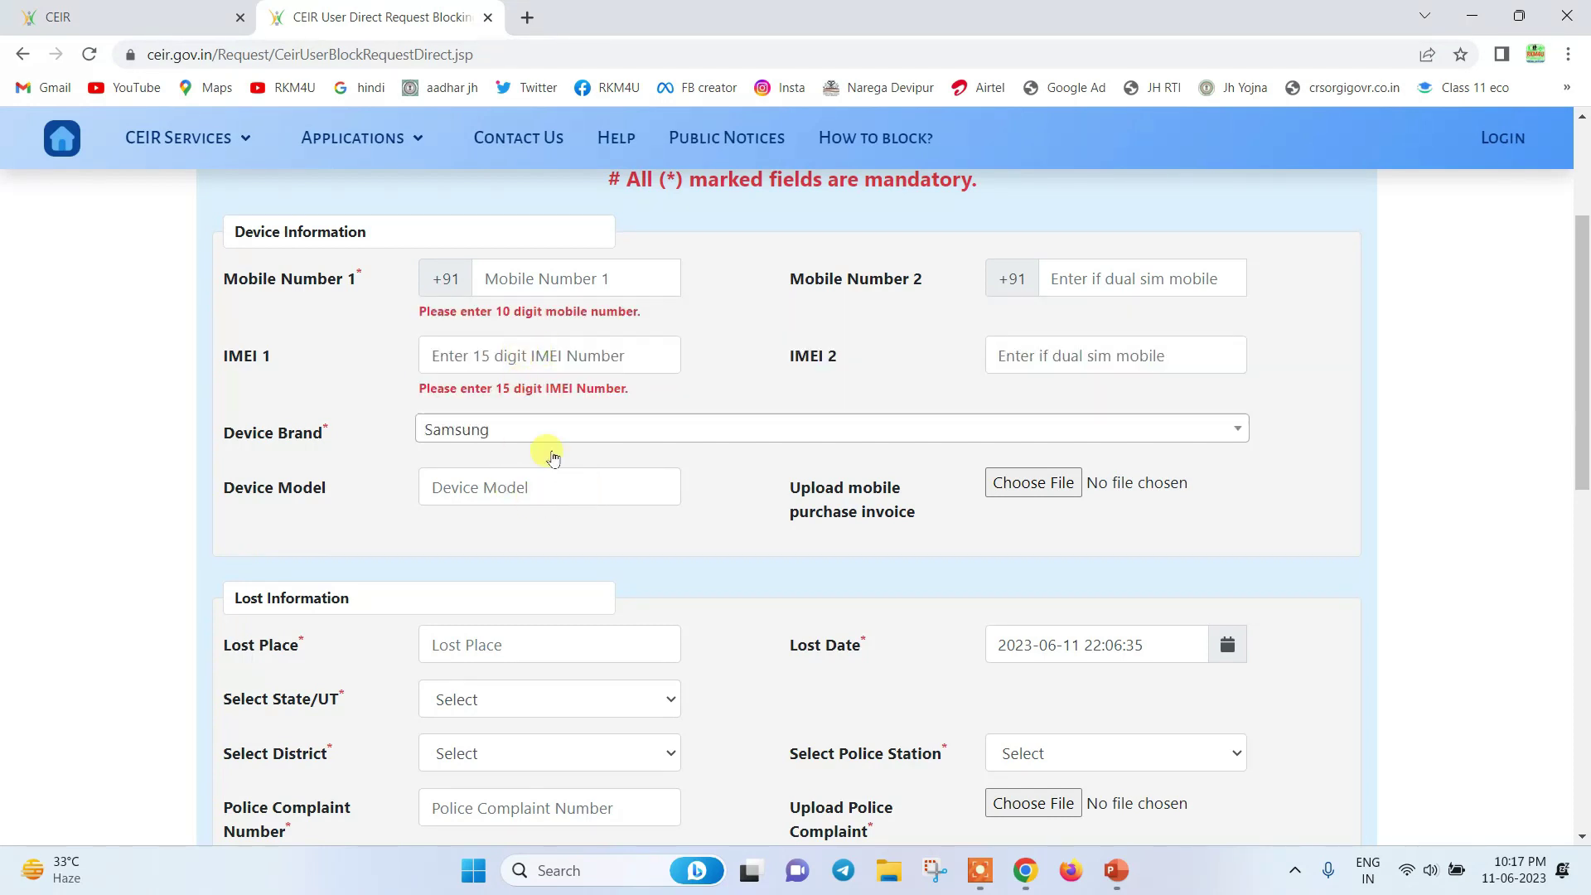
Step: Examine the device model and purchase invoice fields and the lost place and lost date fields of the blocking request
click(481, 496)
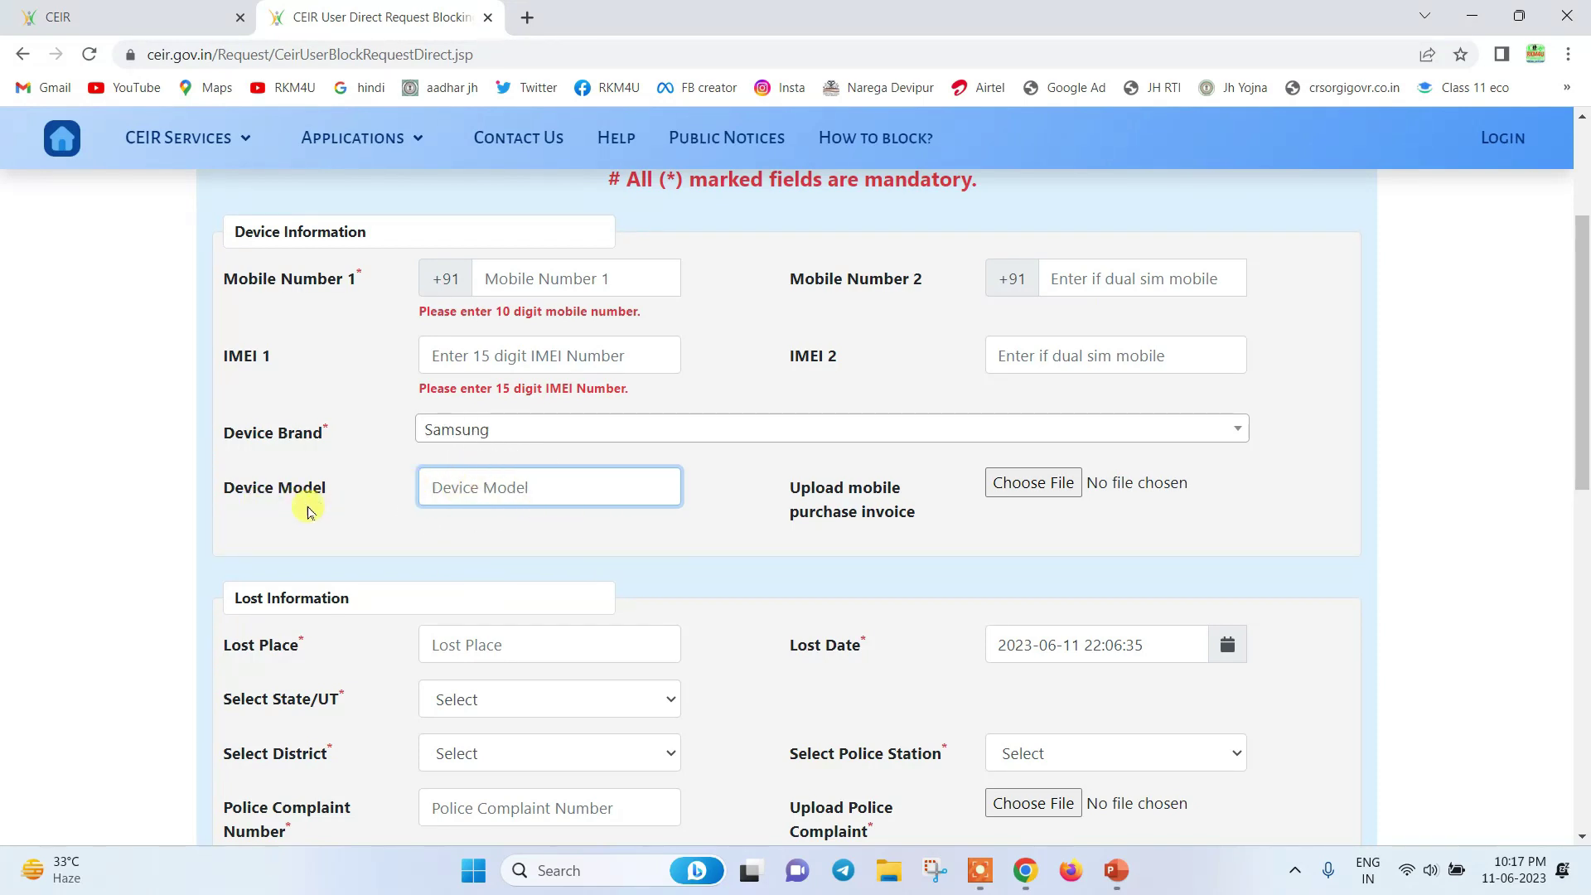
click(461, 491)
click(953, 536)
click(1024, 514)
click(1024, 514)
drag(1583, 371, 1585, 447)
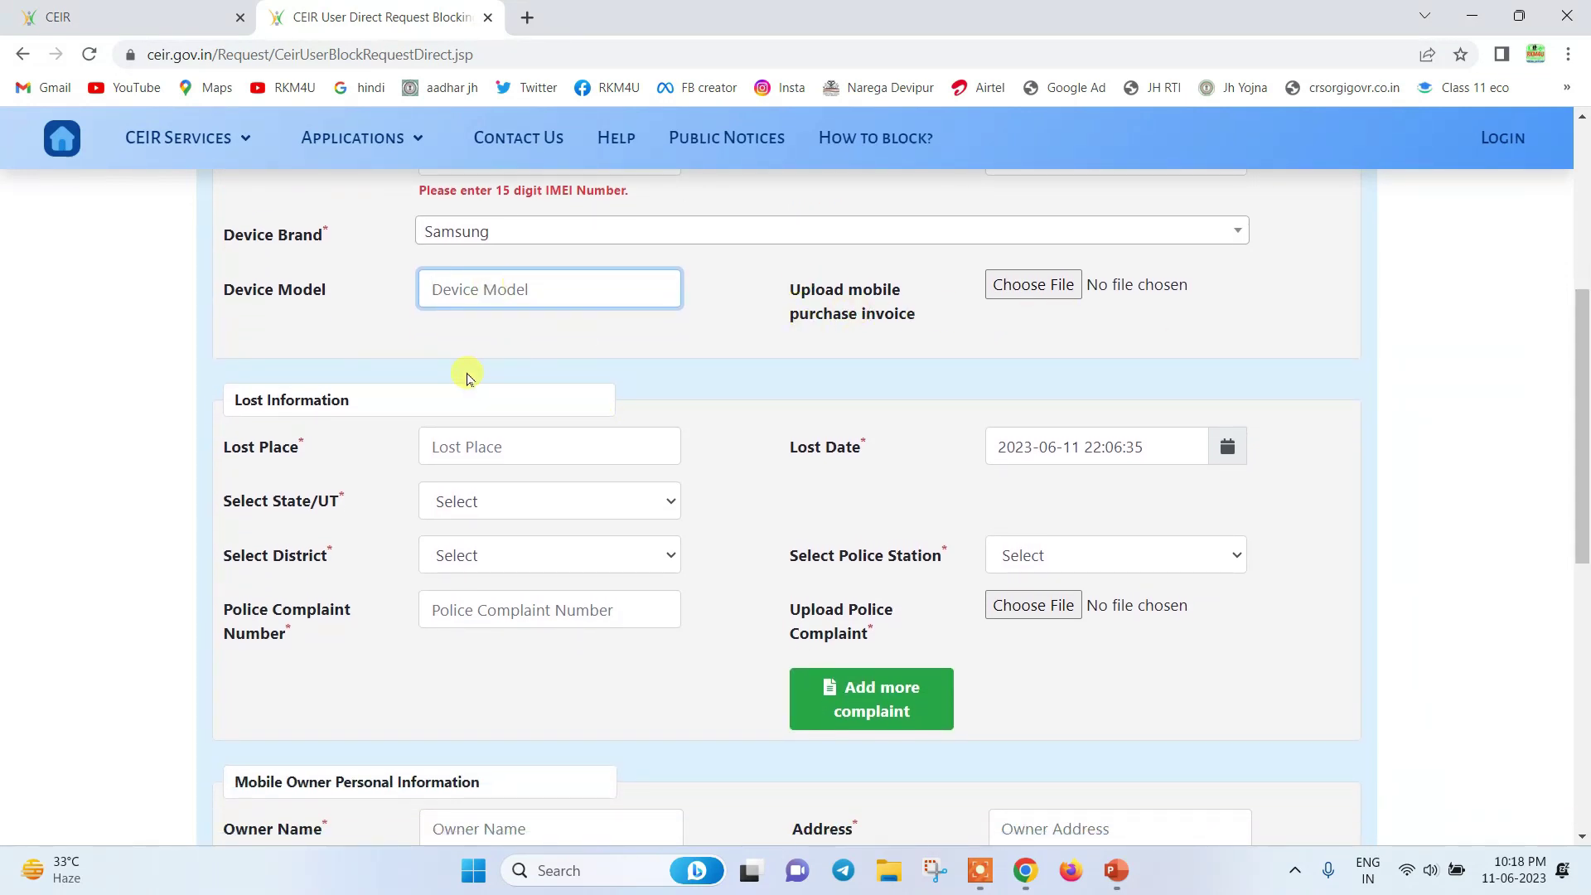
click(478, 431)
click(482, 435)
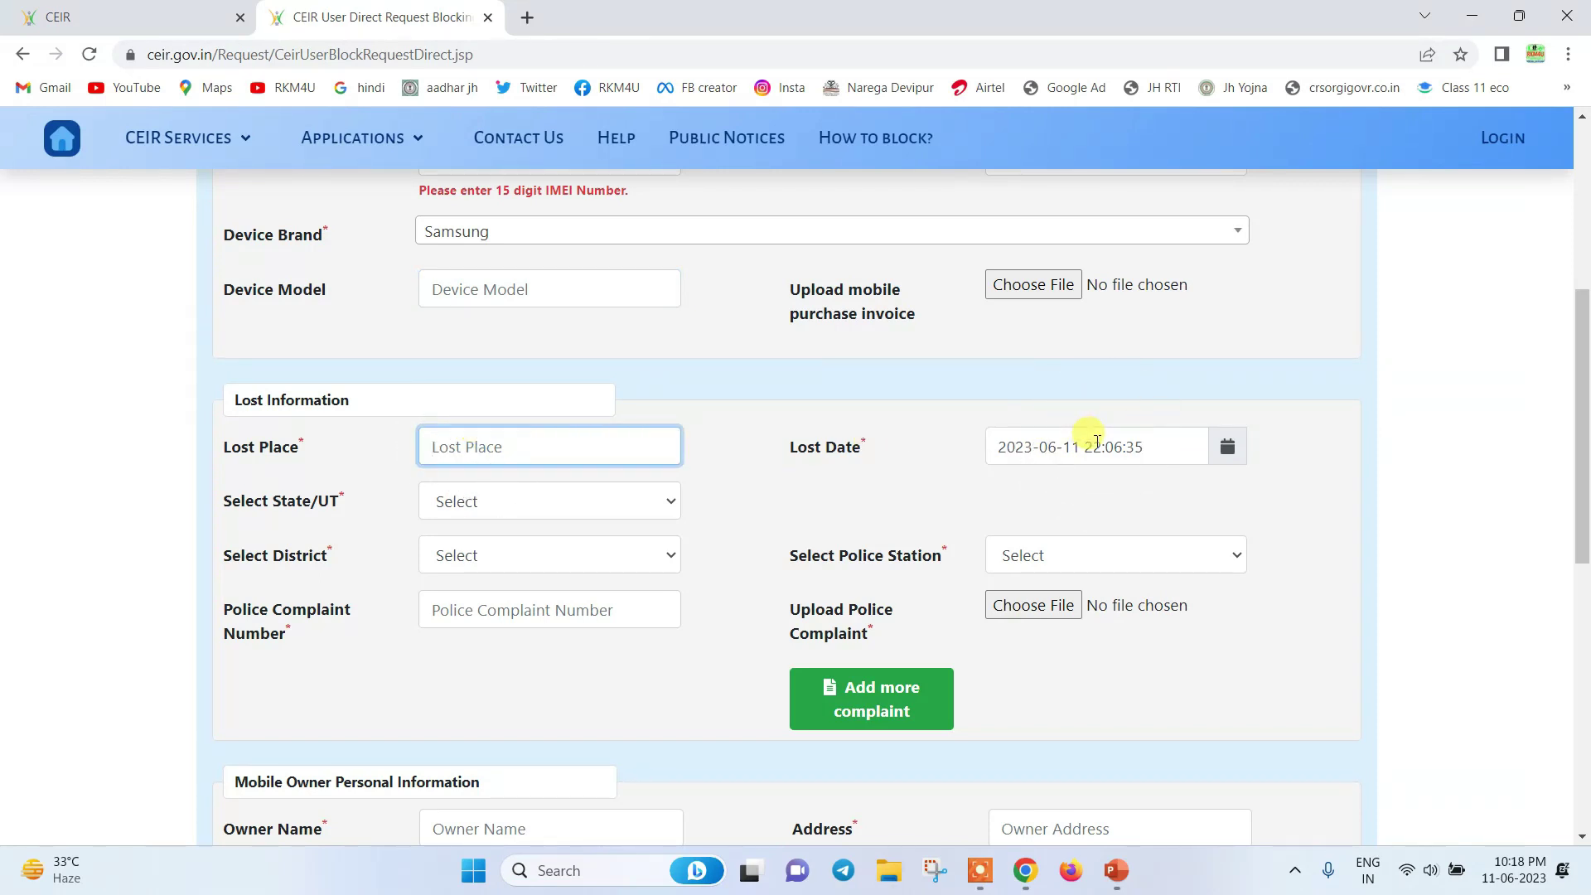
click(1182, 453)
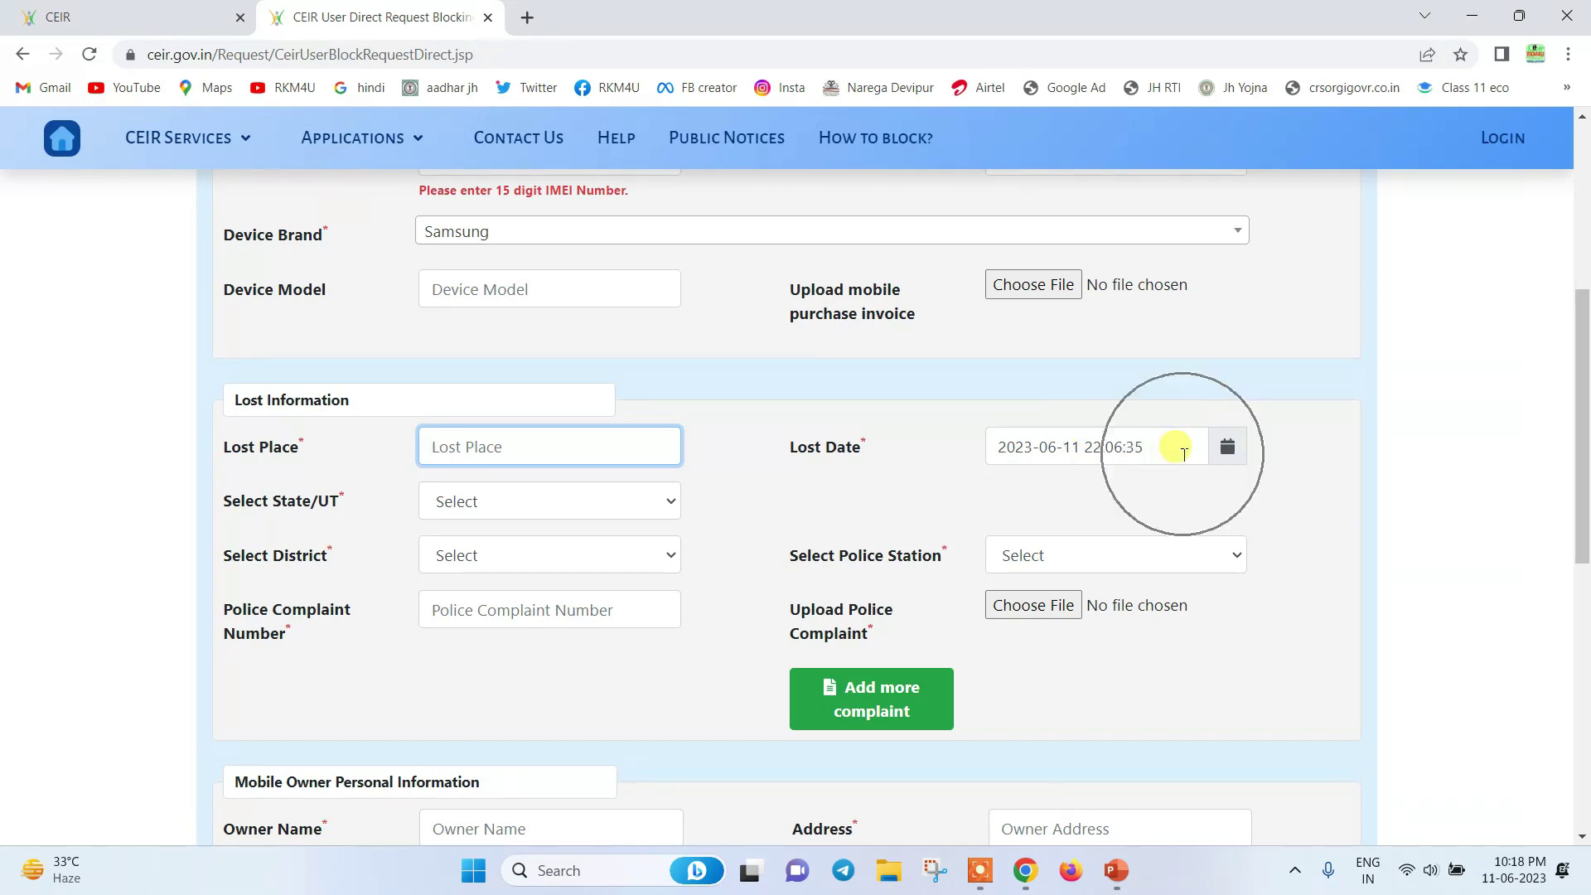
Step: Set the state of the loss to Jammu and Kashmir and the district to GANDERBAL
click(518, 503)
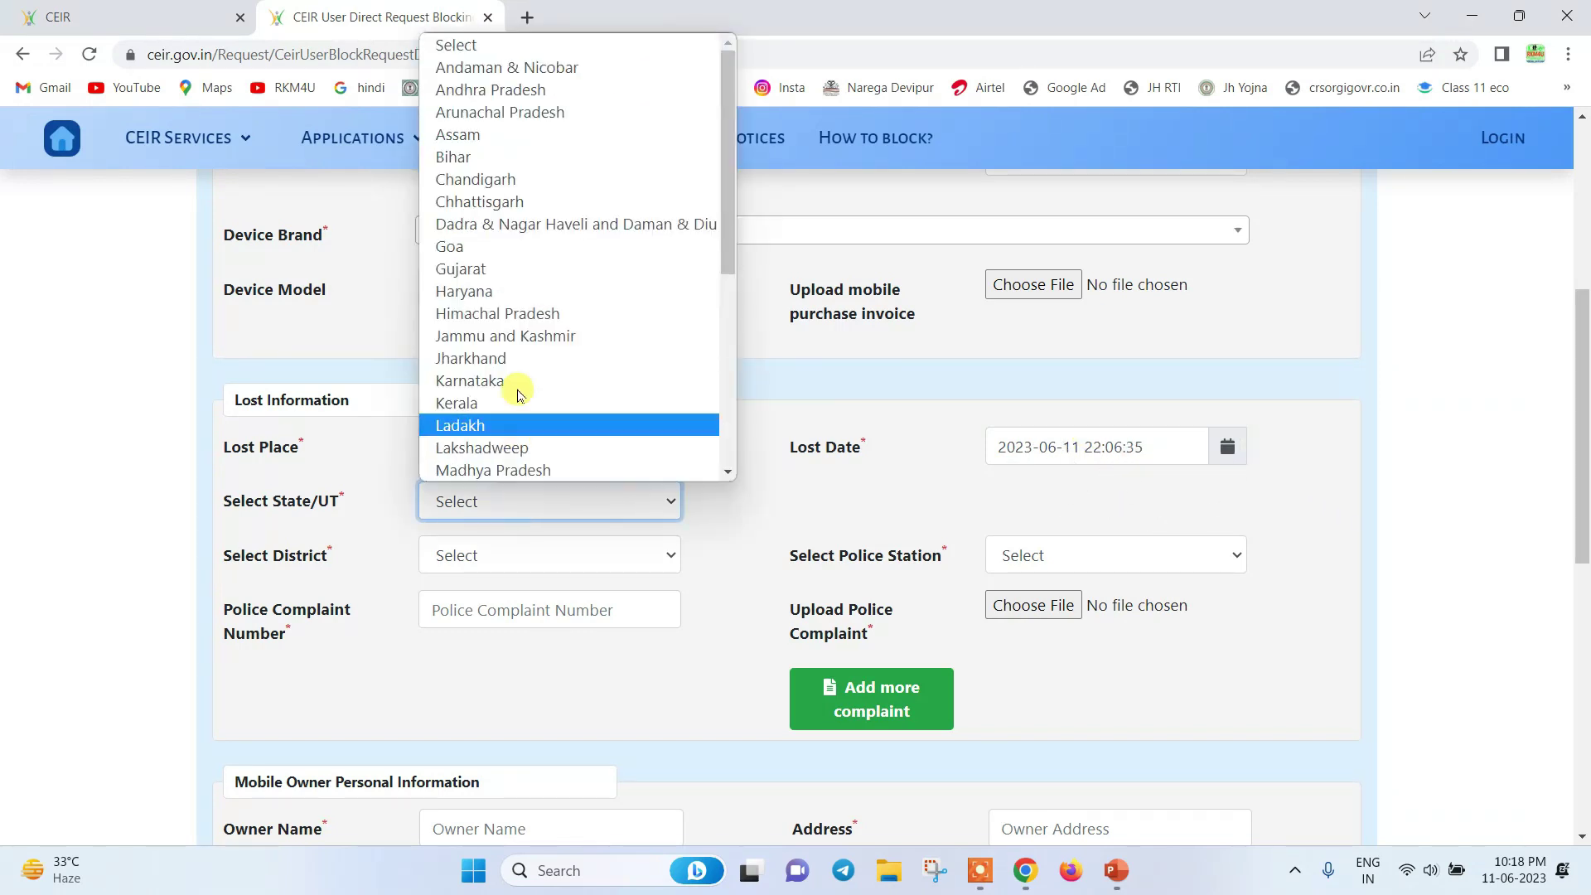
click(508, 337)
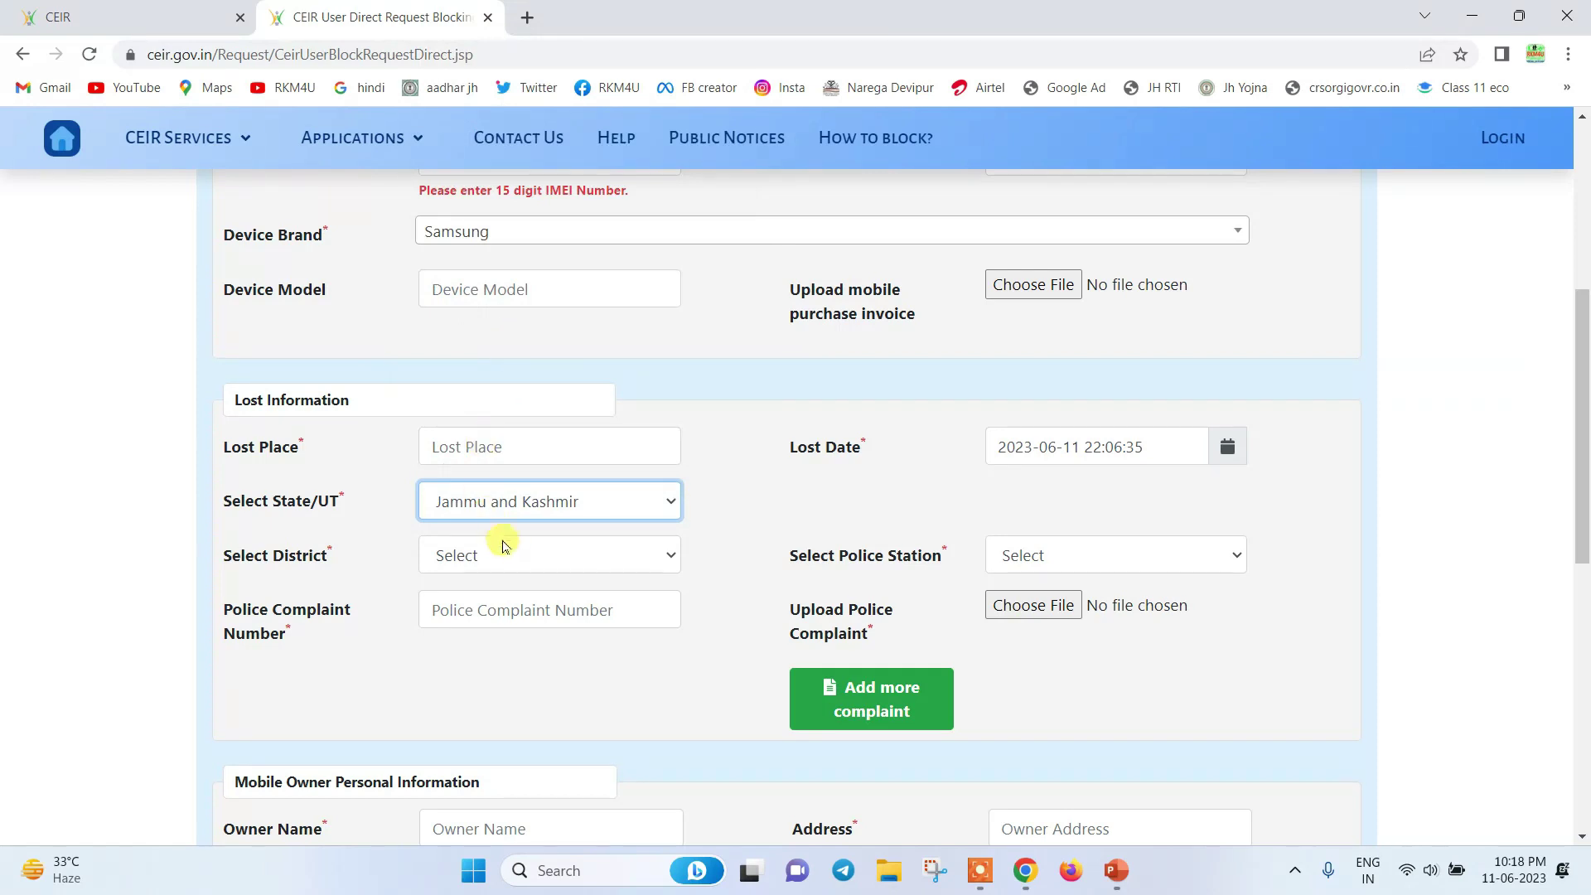
click(514, 558)
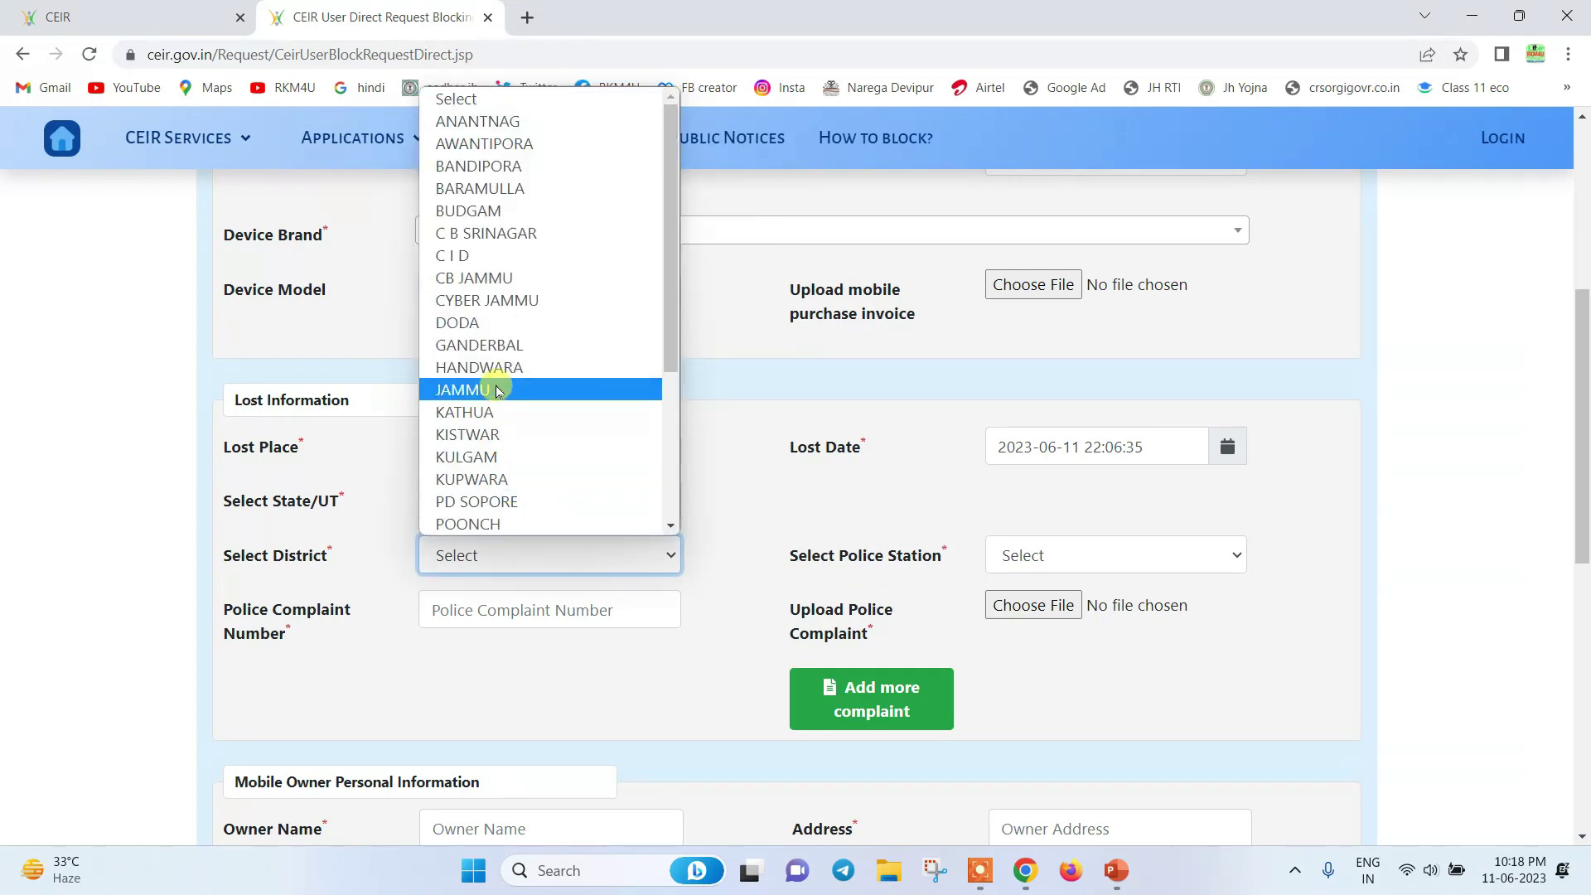
click(498, 389)
click(507, 564)
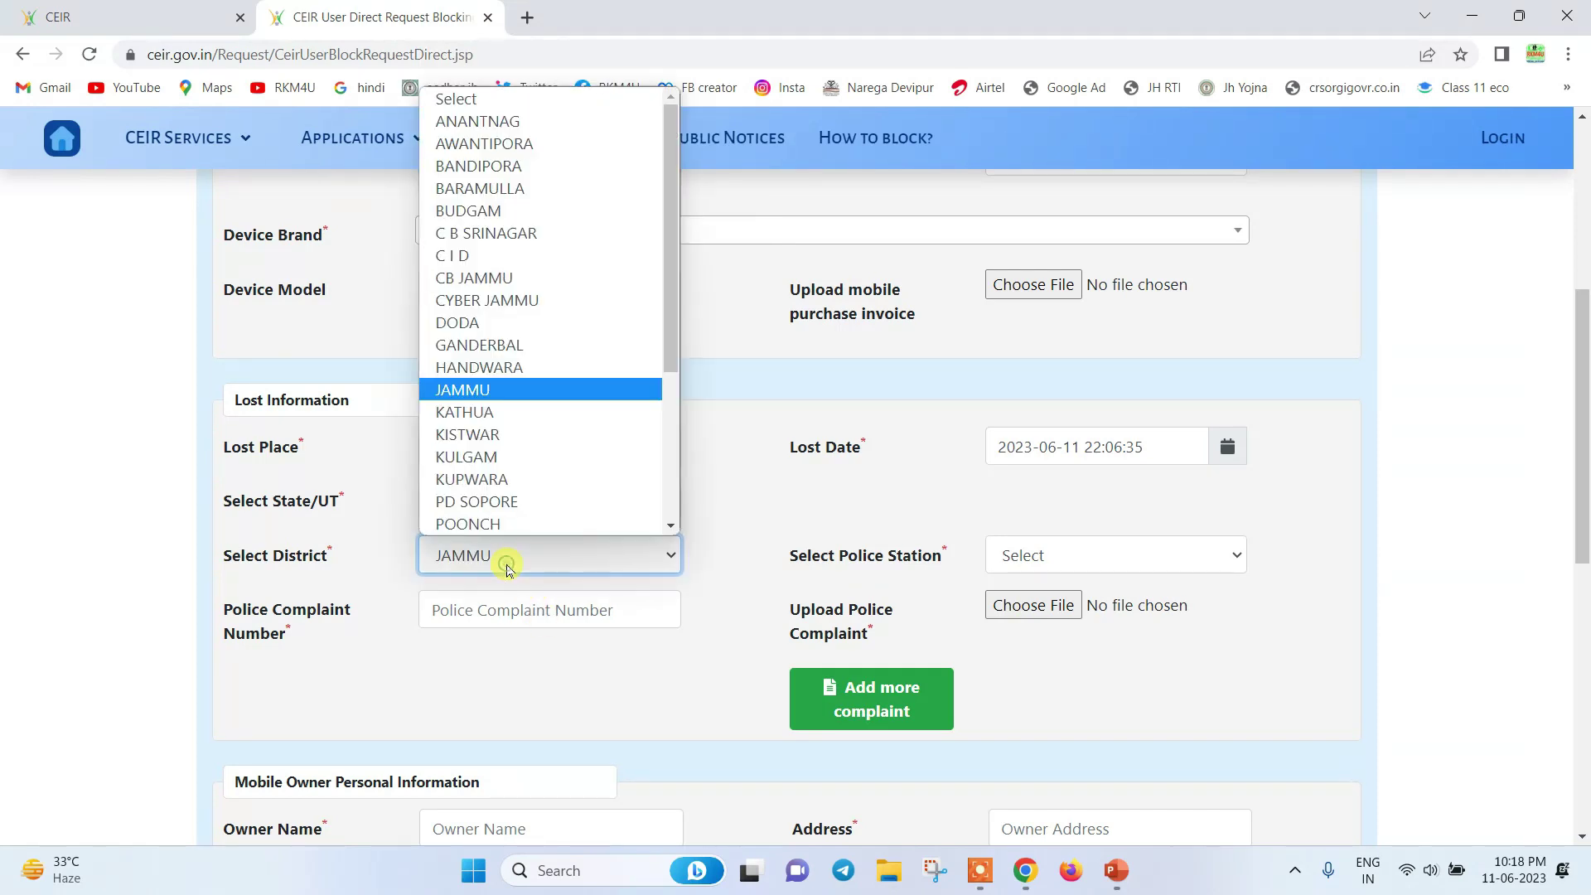
click(486, 346)
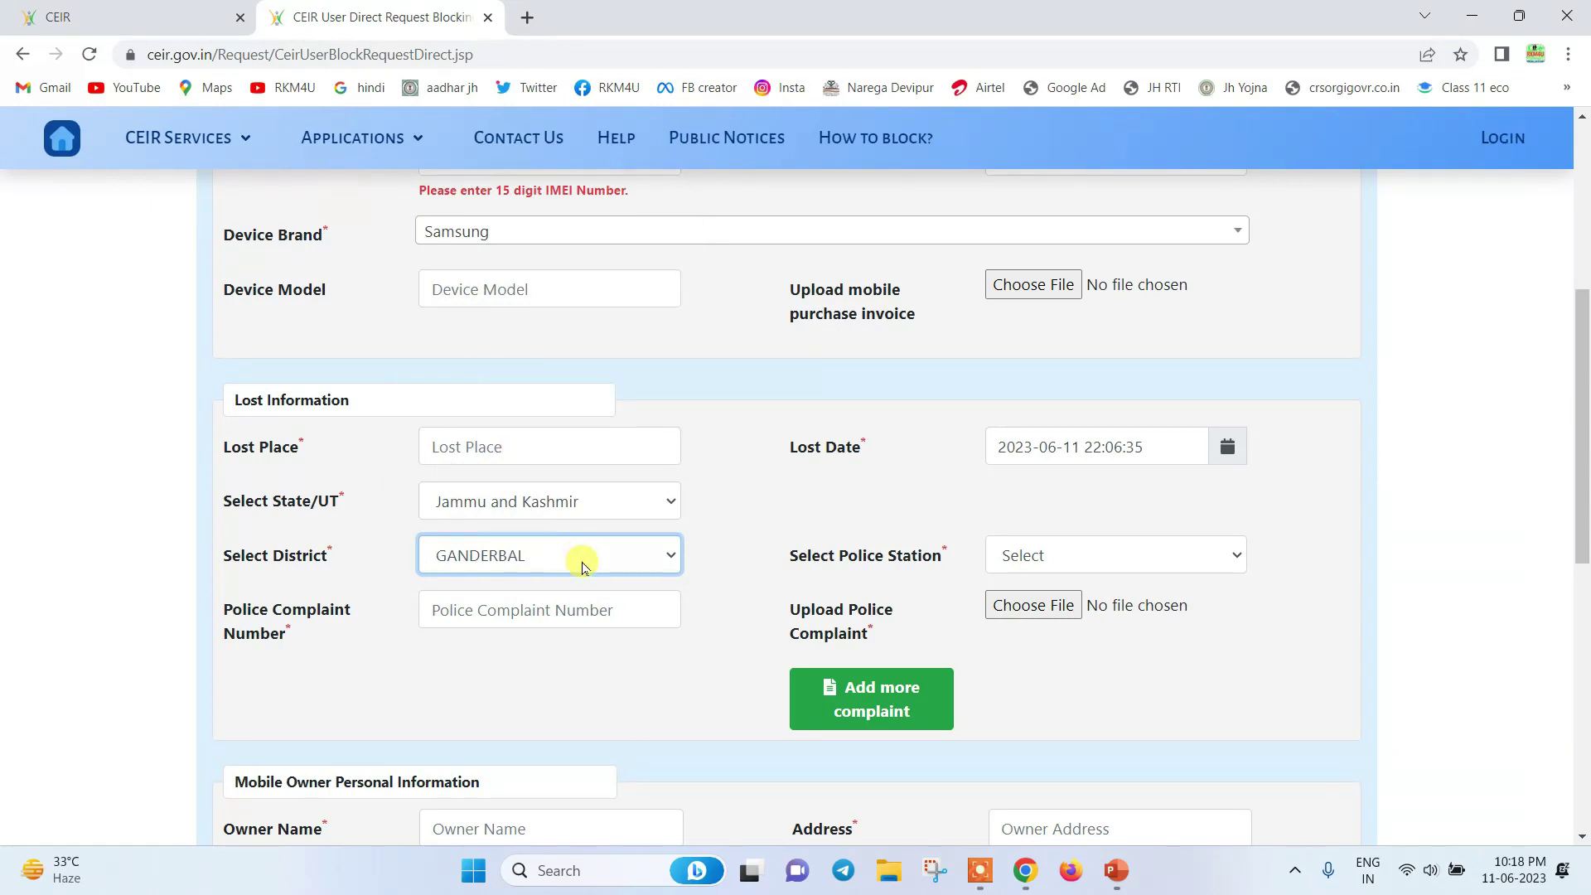
Step: Set the police station to GUND and go to the empty police complaint number field
click(1049, 556)
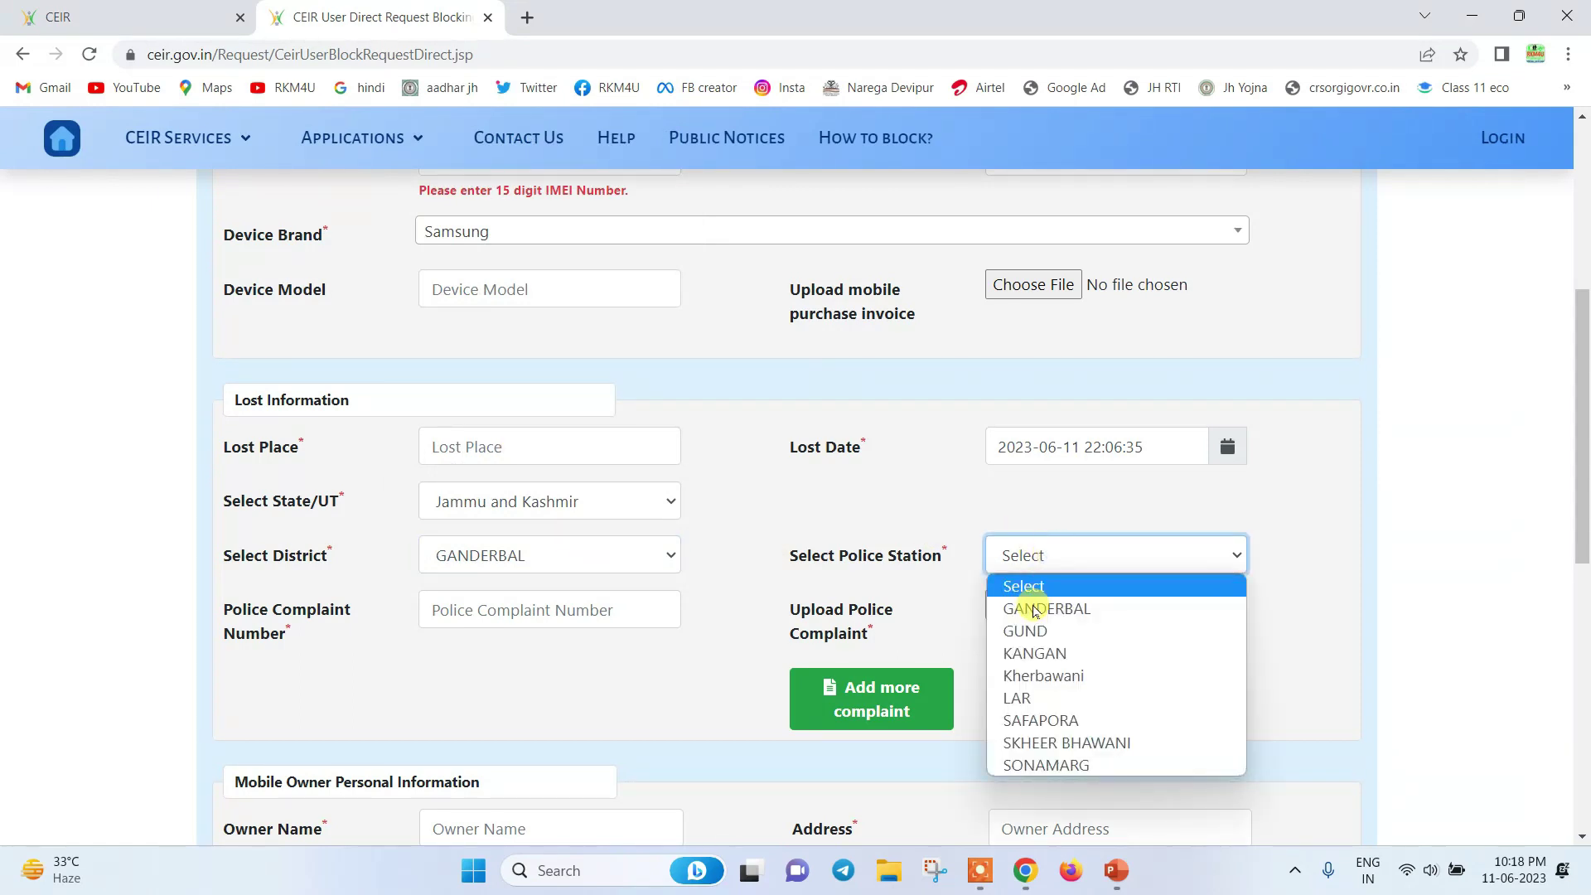
click(1057, 647)
click(562, 598)
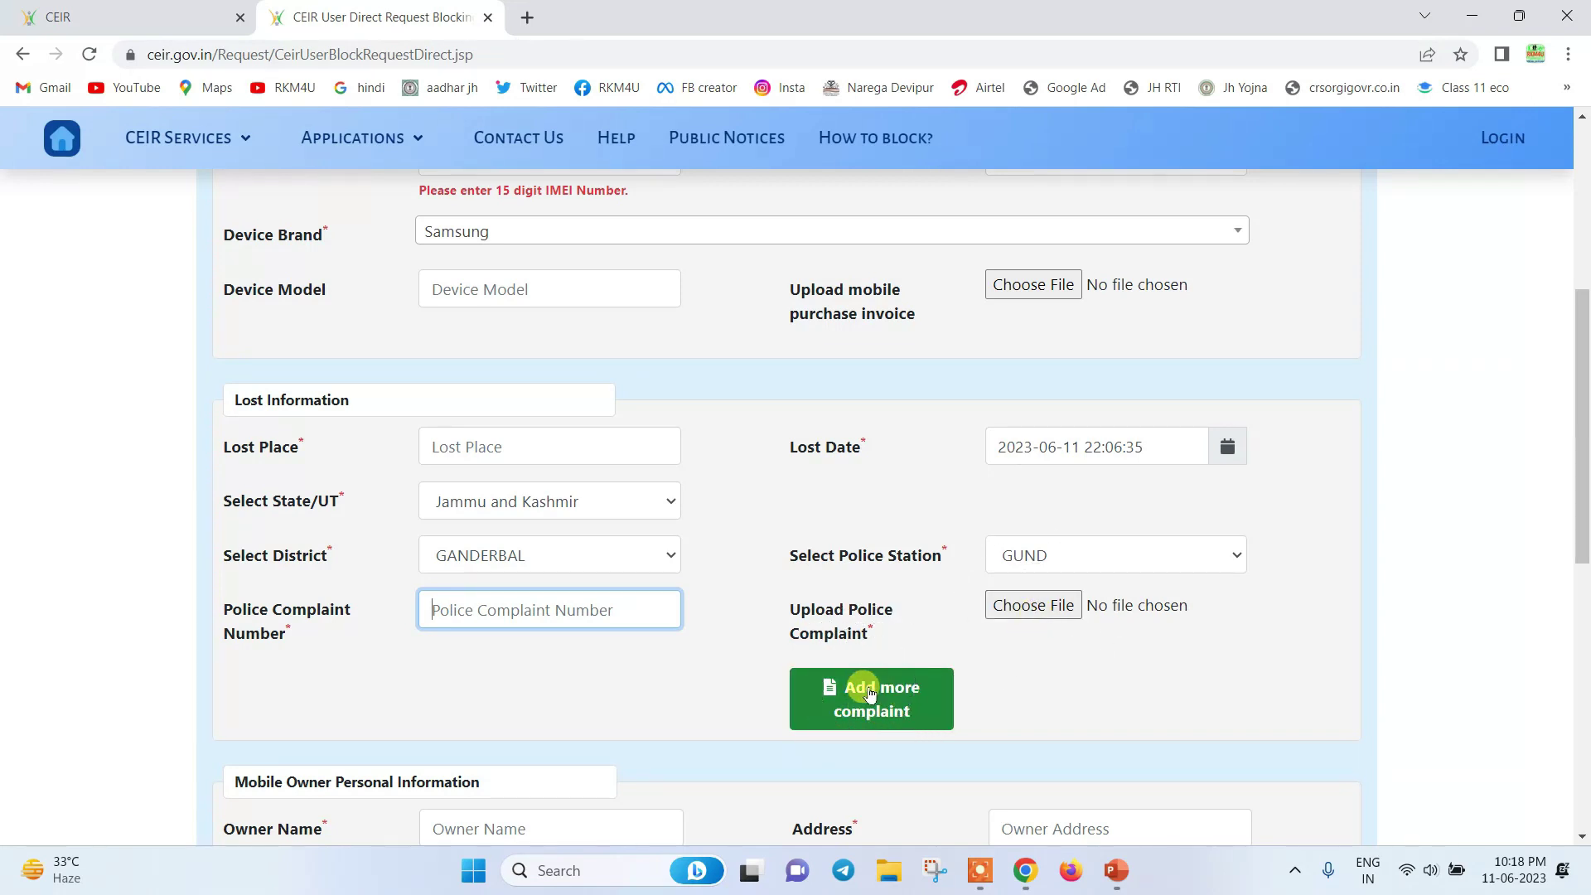
Step: Choose Aadhaar ID as the identity document type in the Mobile Owner Personal Information section
drag(1584, 435, 1585, 556)
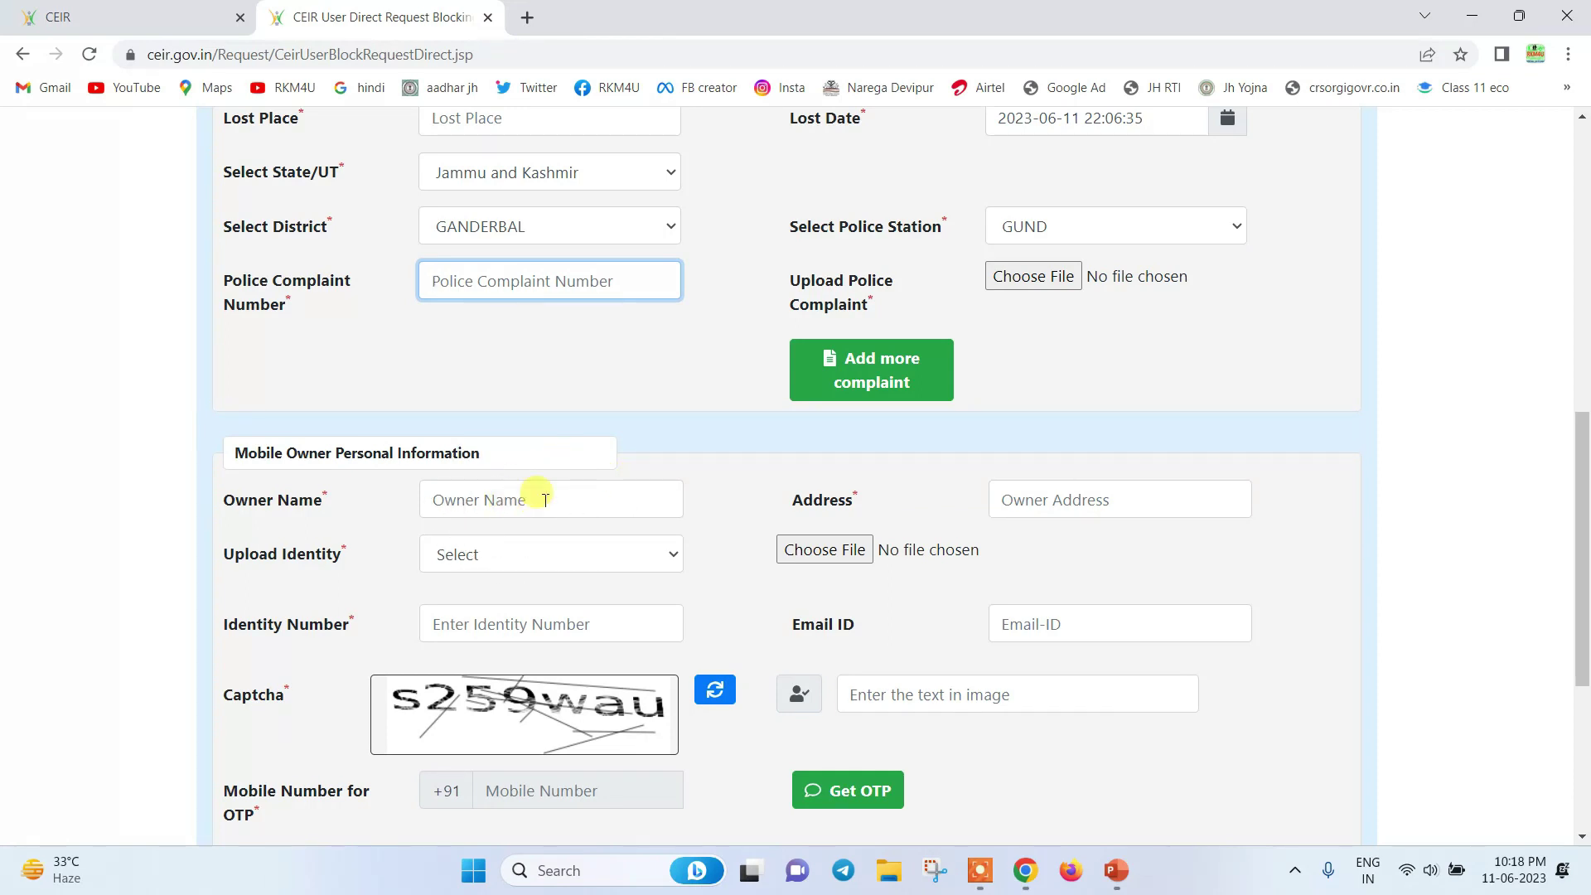
drag(1583, 447, 1583, 509)
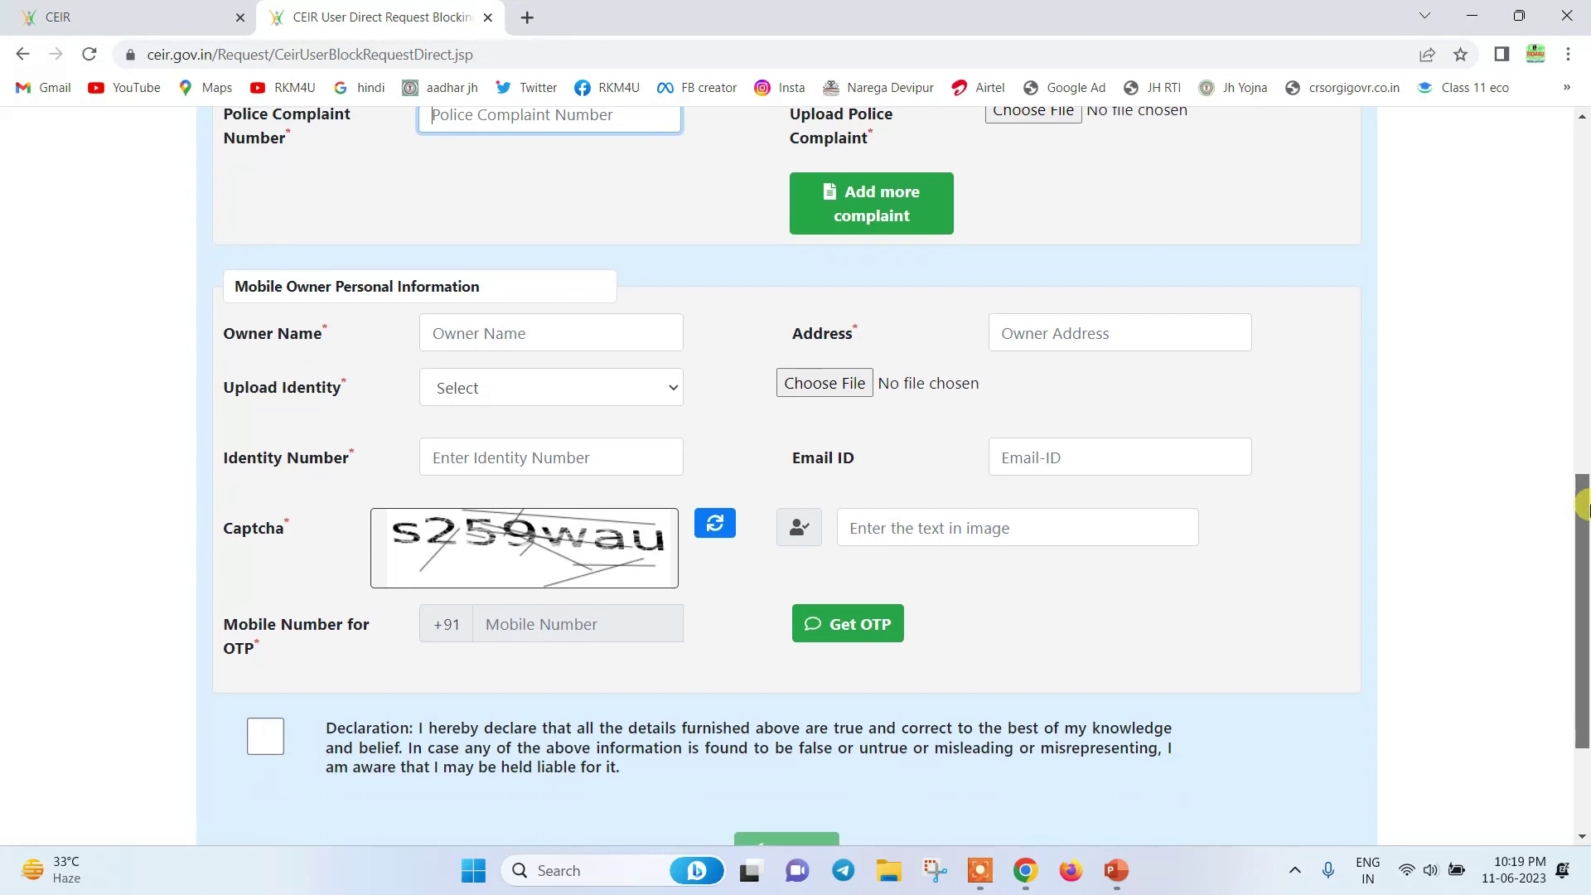
click(1132, 342)
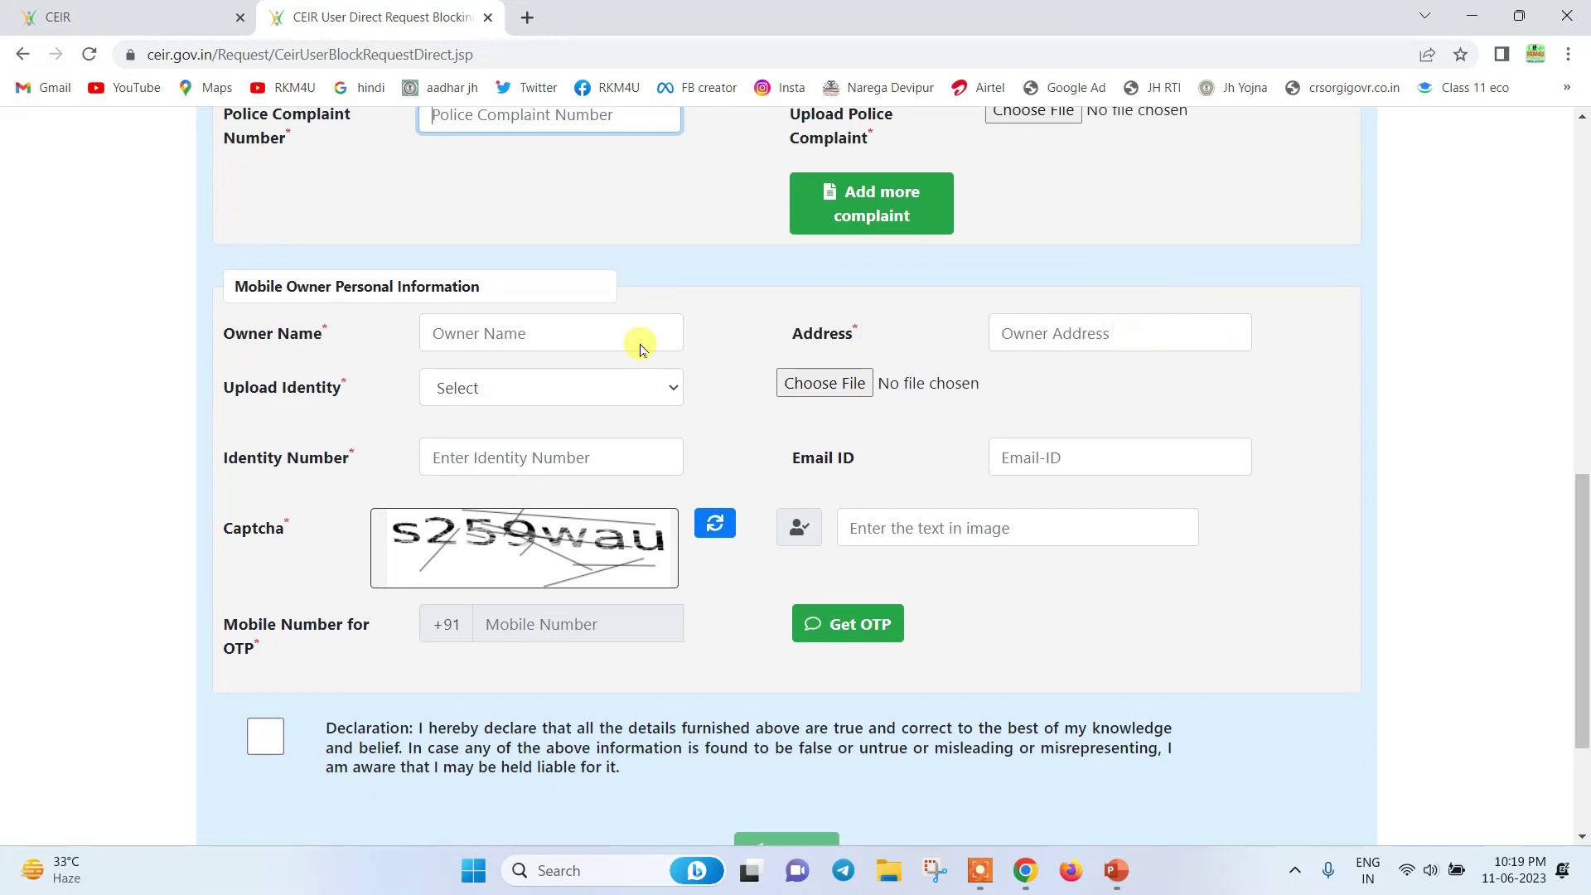
click(514, 395)
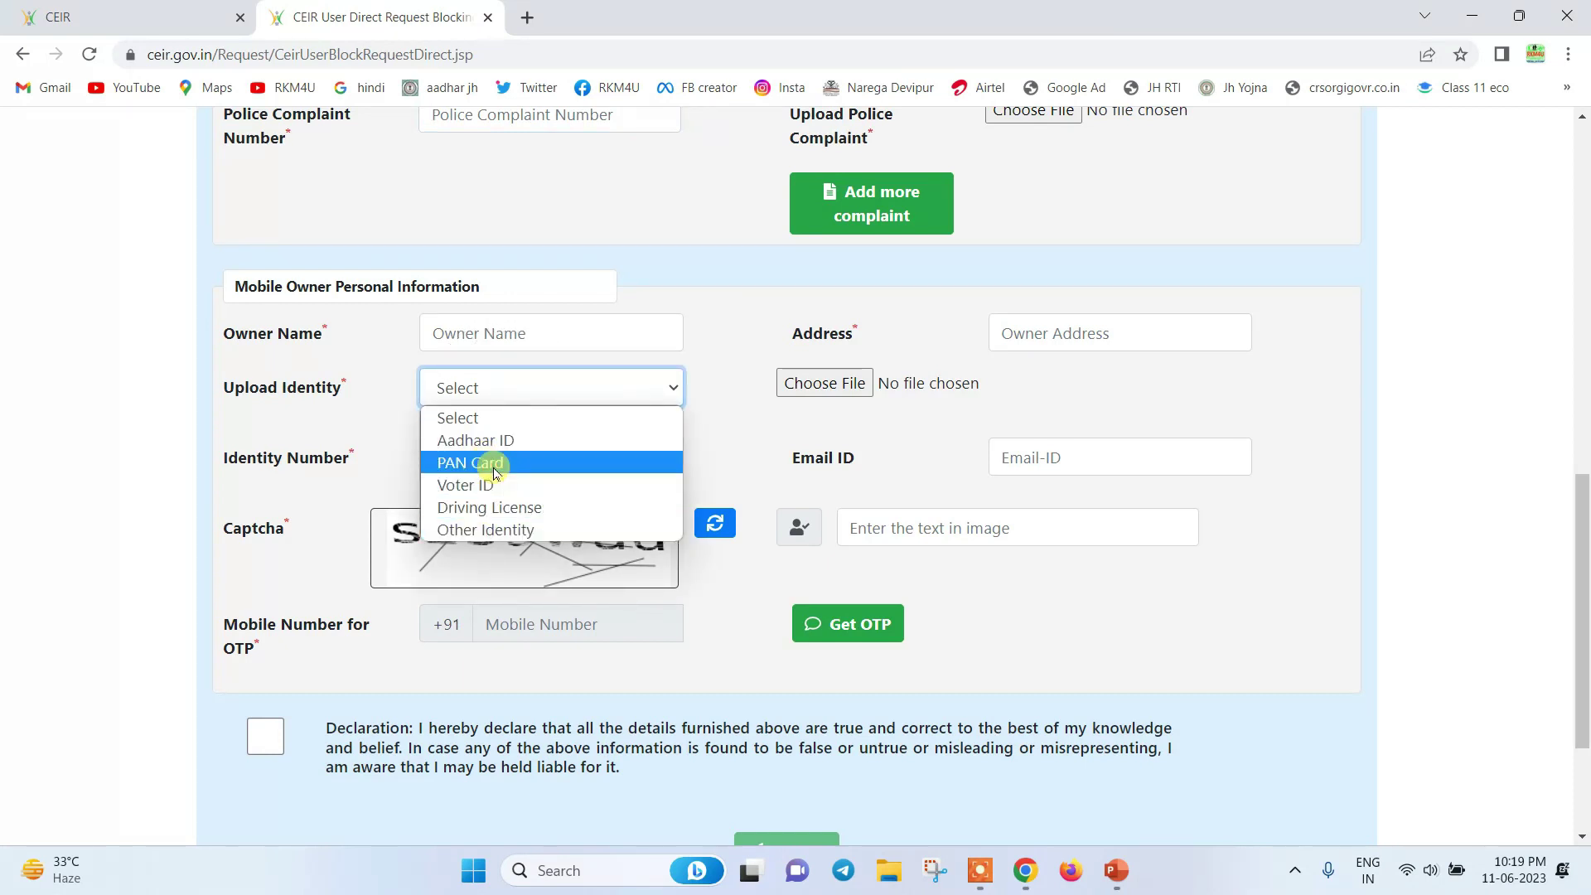
click(494, 440)
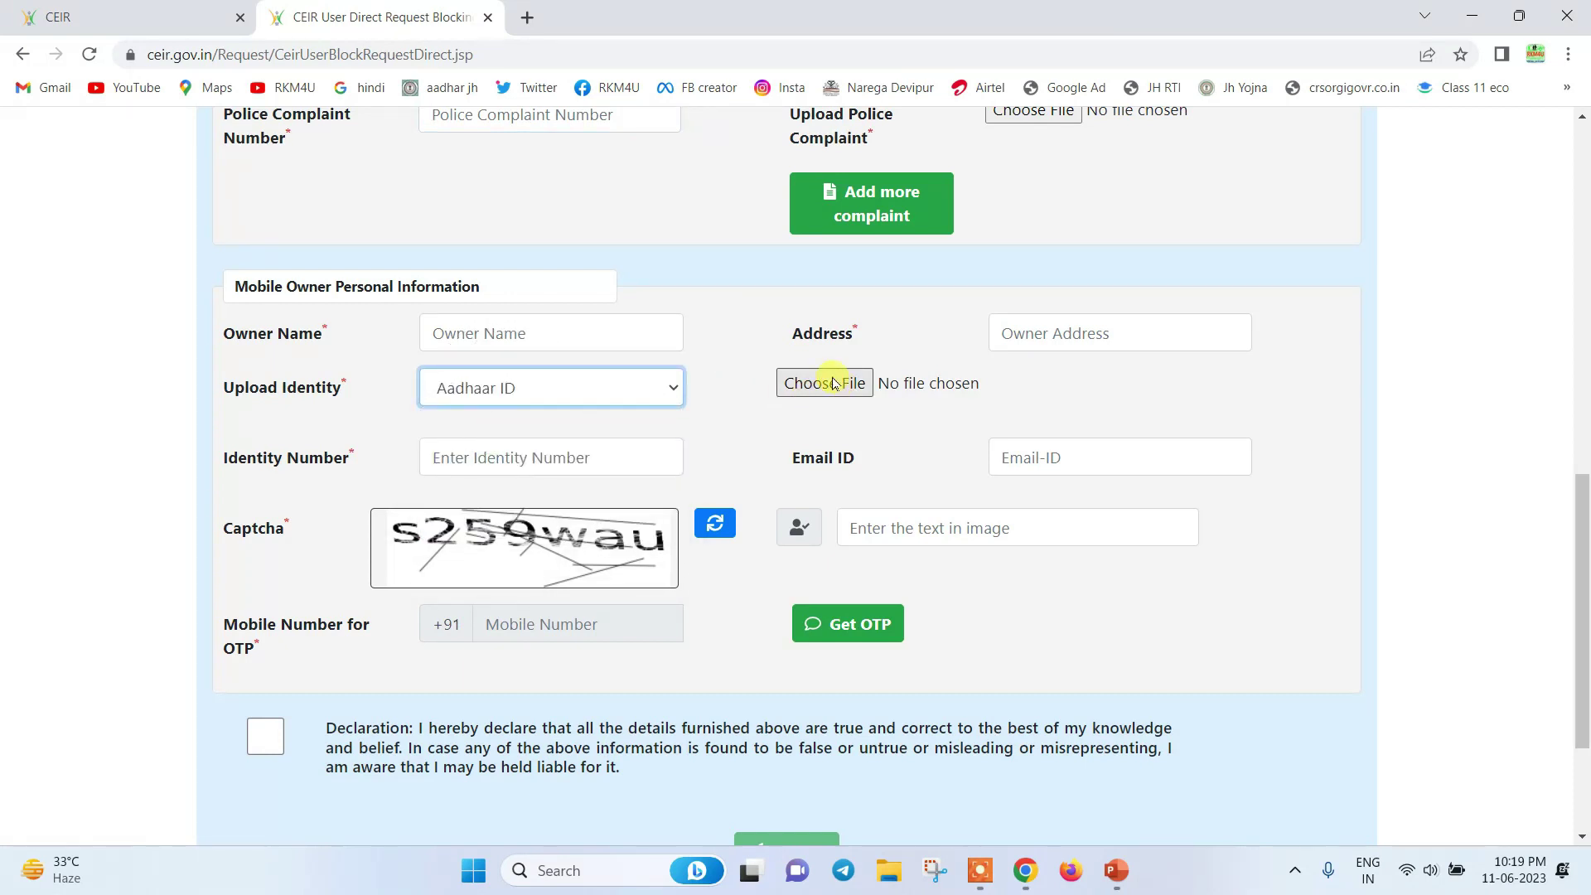
Step: Examine the identity number, captcha and OTP mobile number fields, and the Mobile Number 1 hint on where the OTP is sent
click(571, 449)
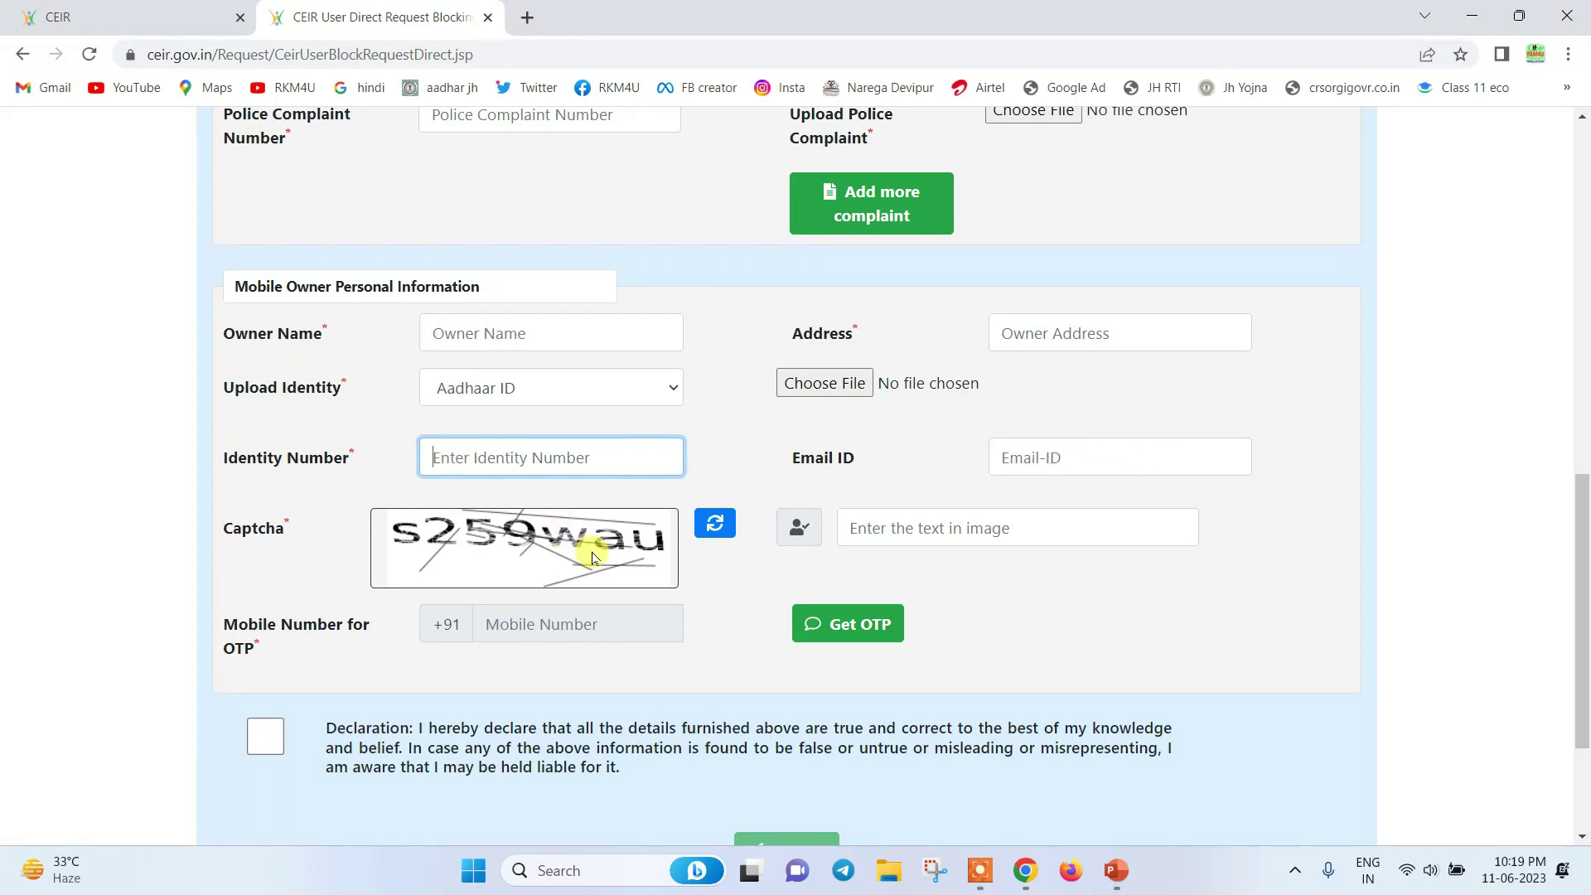
click(900, 526)
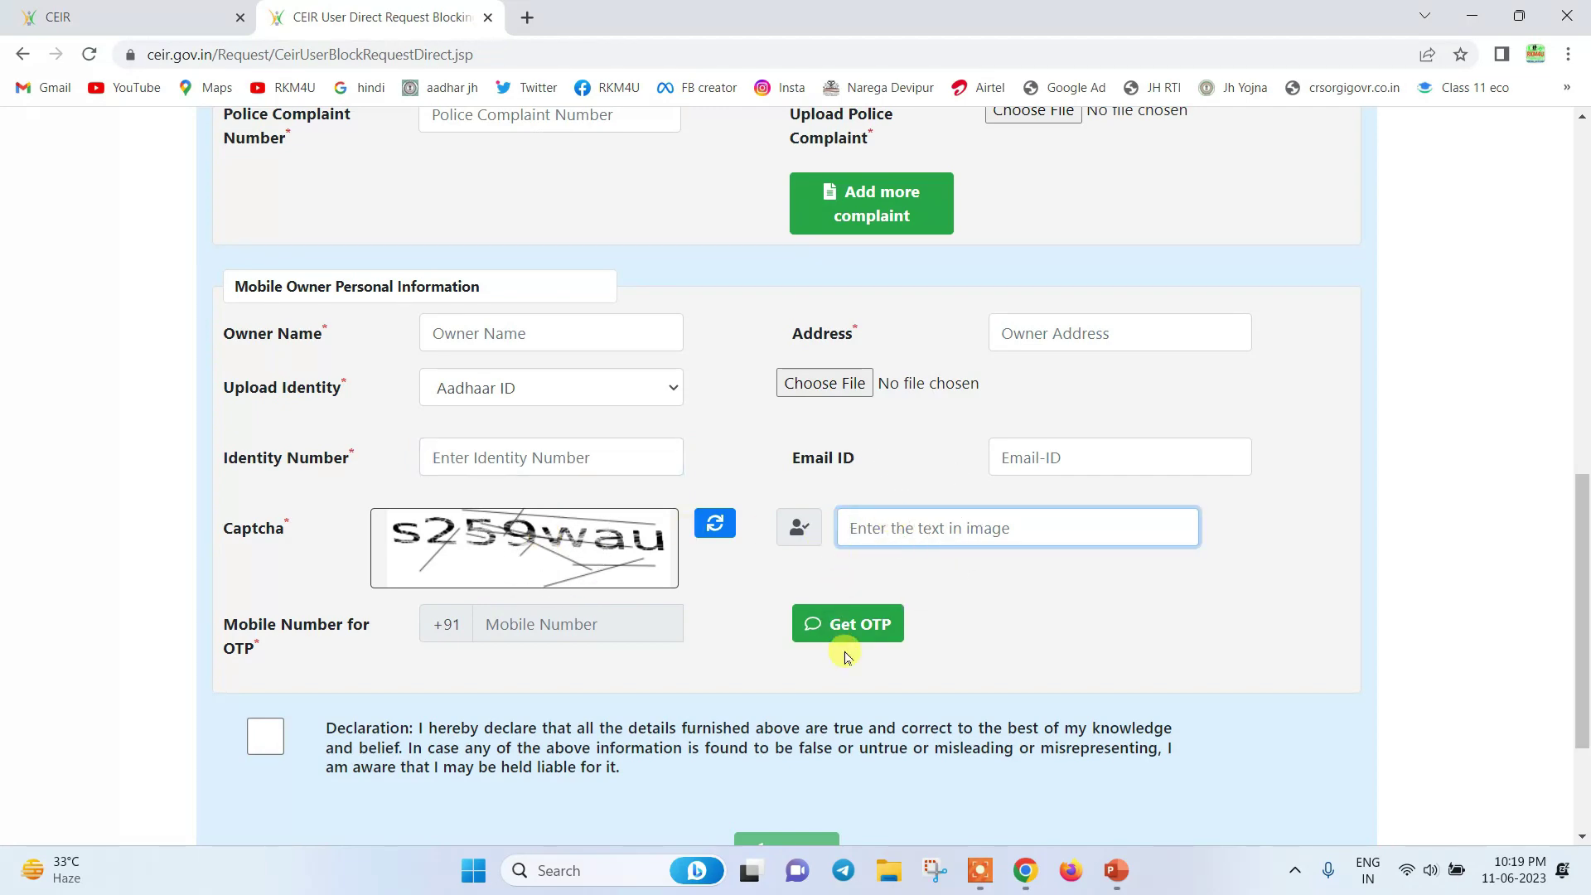
drag(1582, 516, 1584, 223)
mouse_move(555, 371)
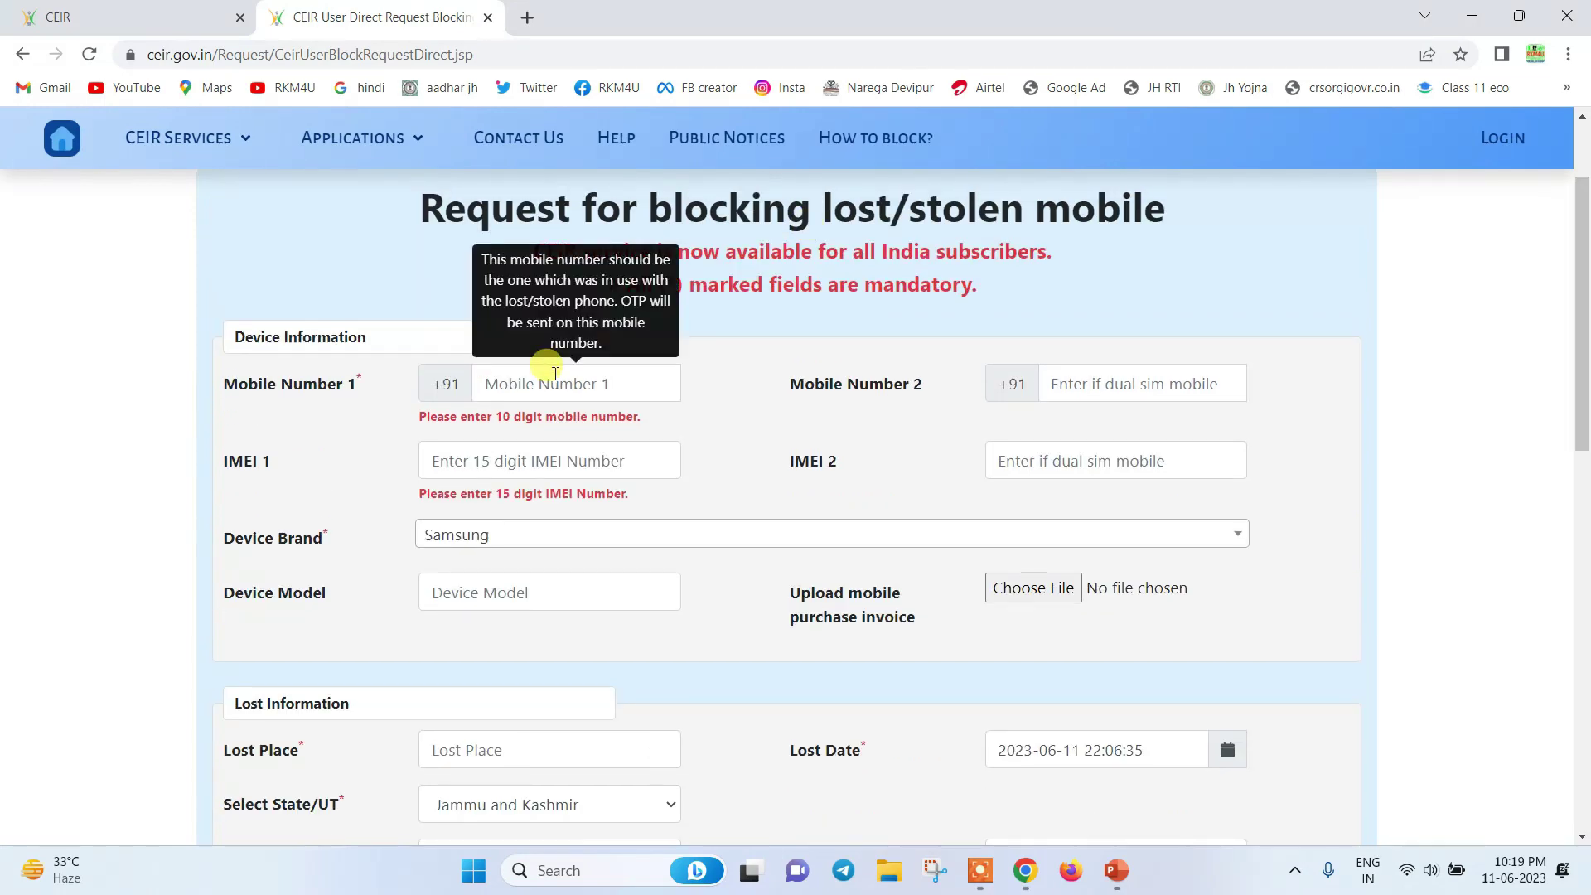
drag(1583, 292, 1583, 669)
click(573, 405)
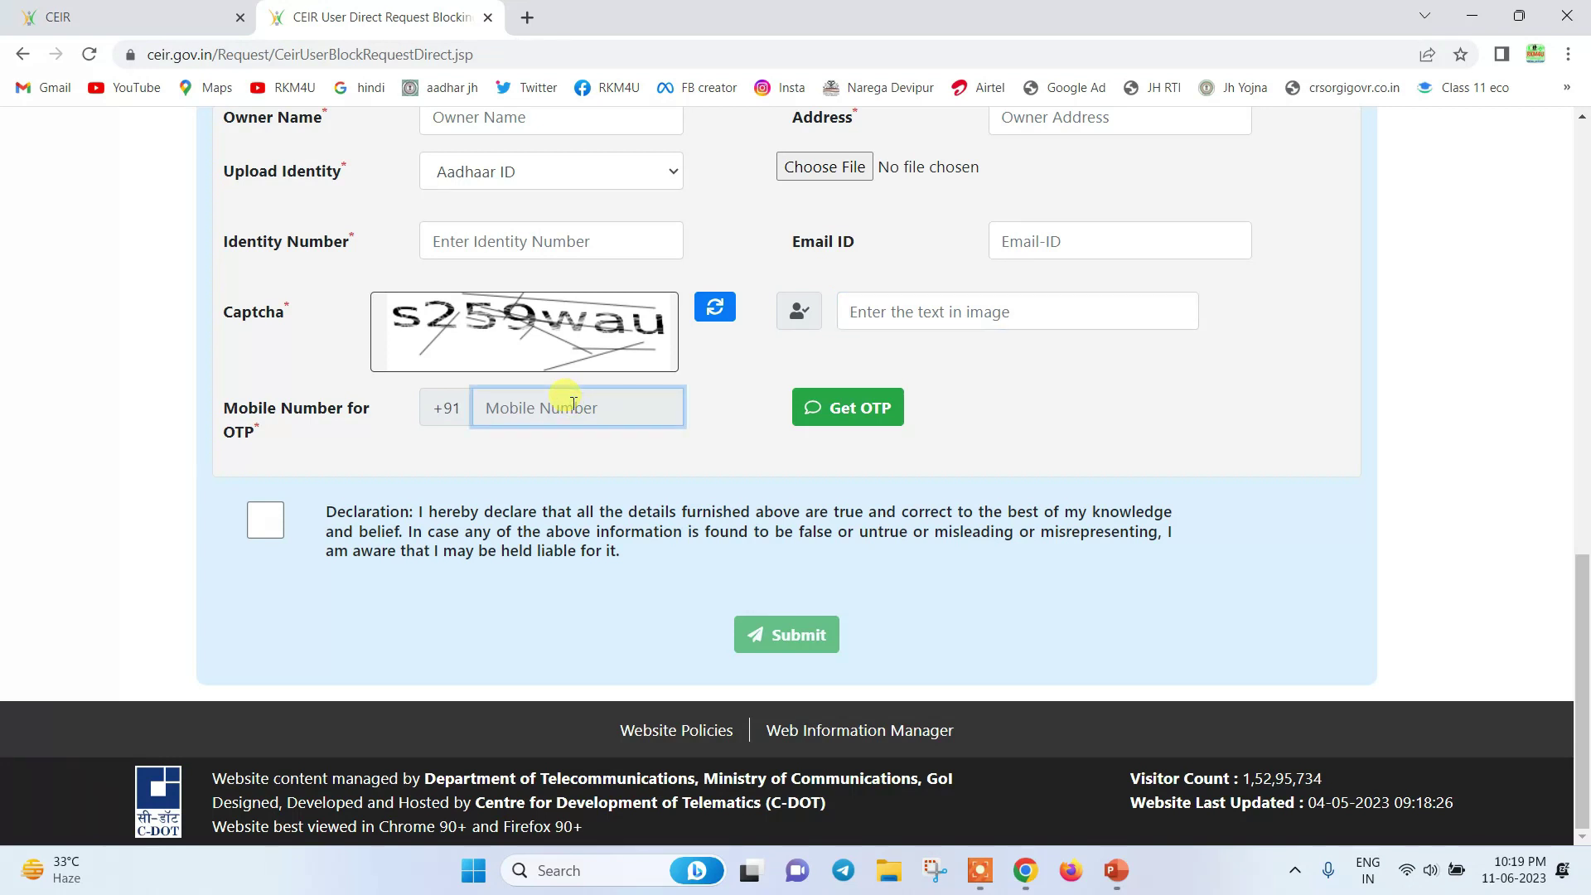
Step: Accept the declaration that the details are true and try to submit the blocking request
click(258, 530)
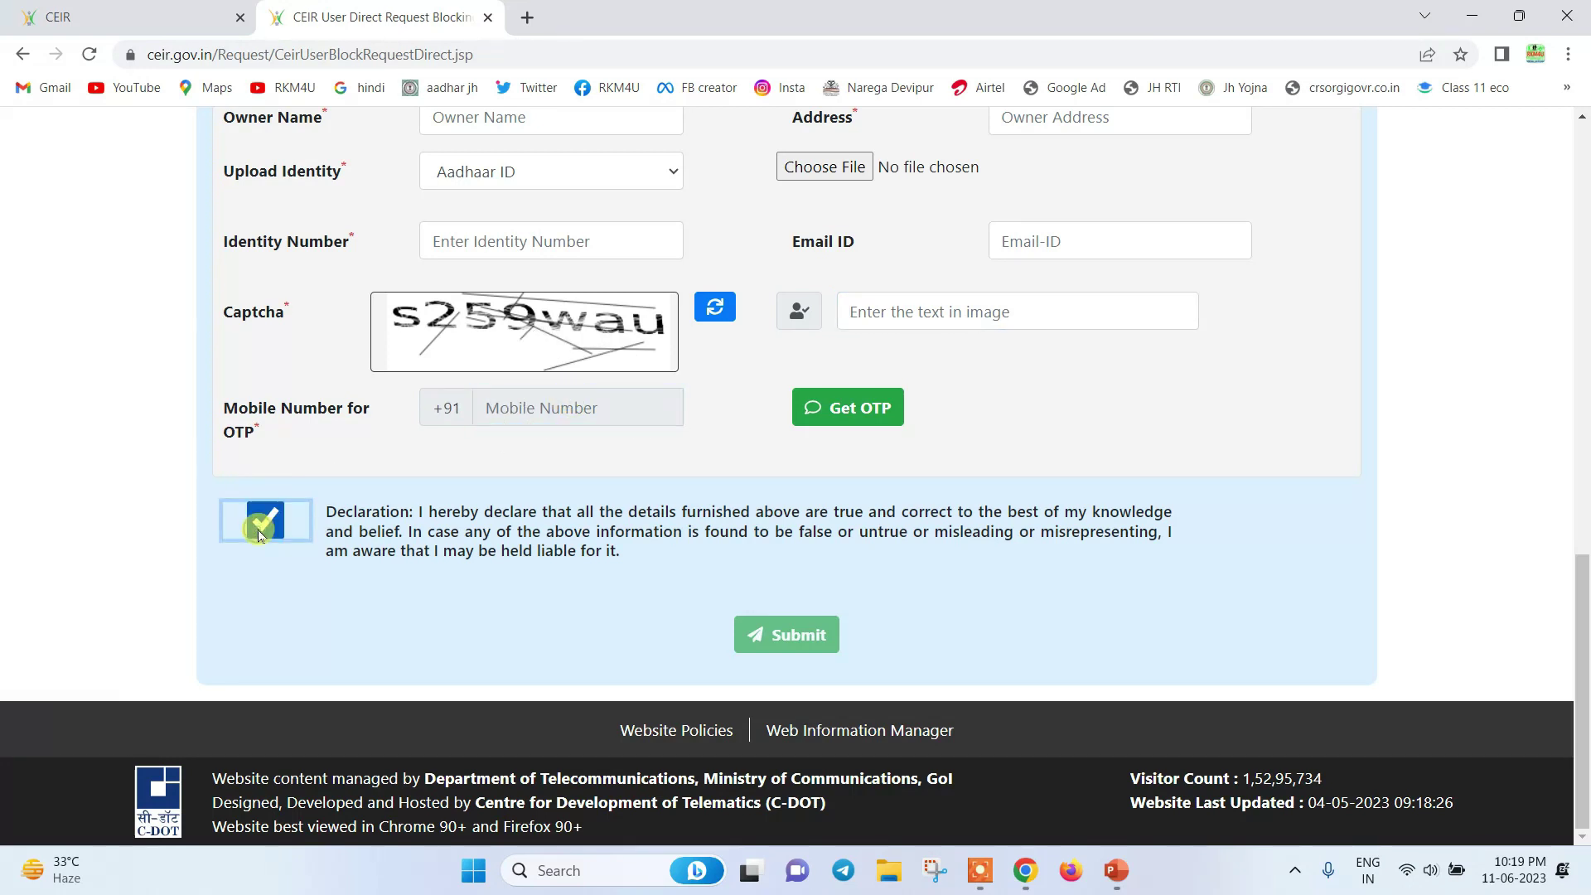
click(805, 634)
drag(1572, 627, 1583, 231)
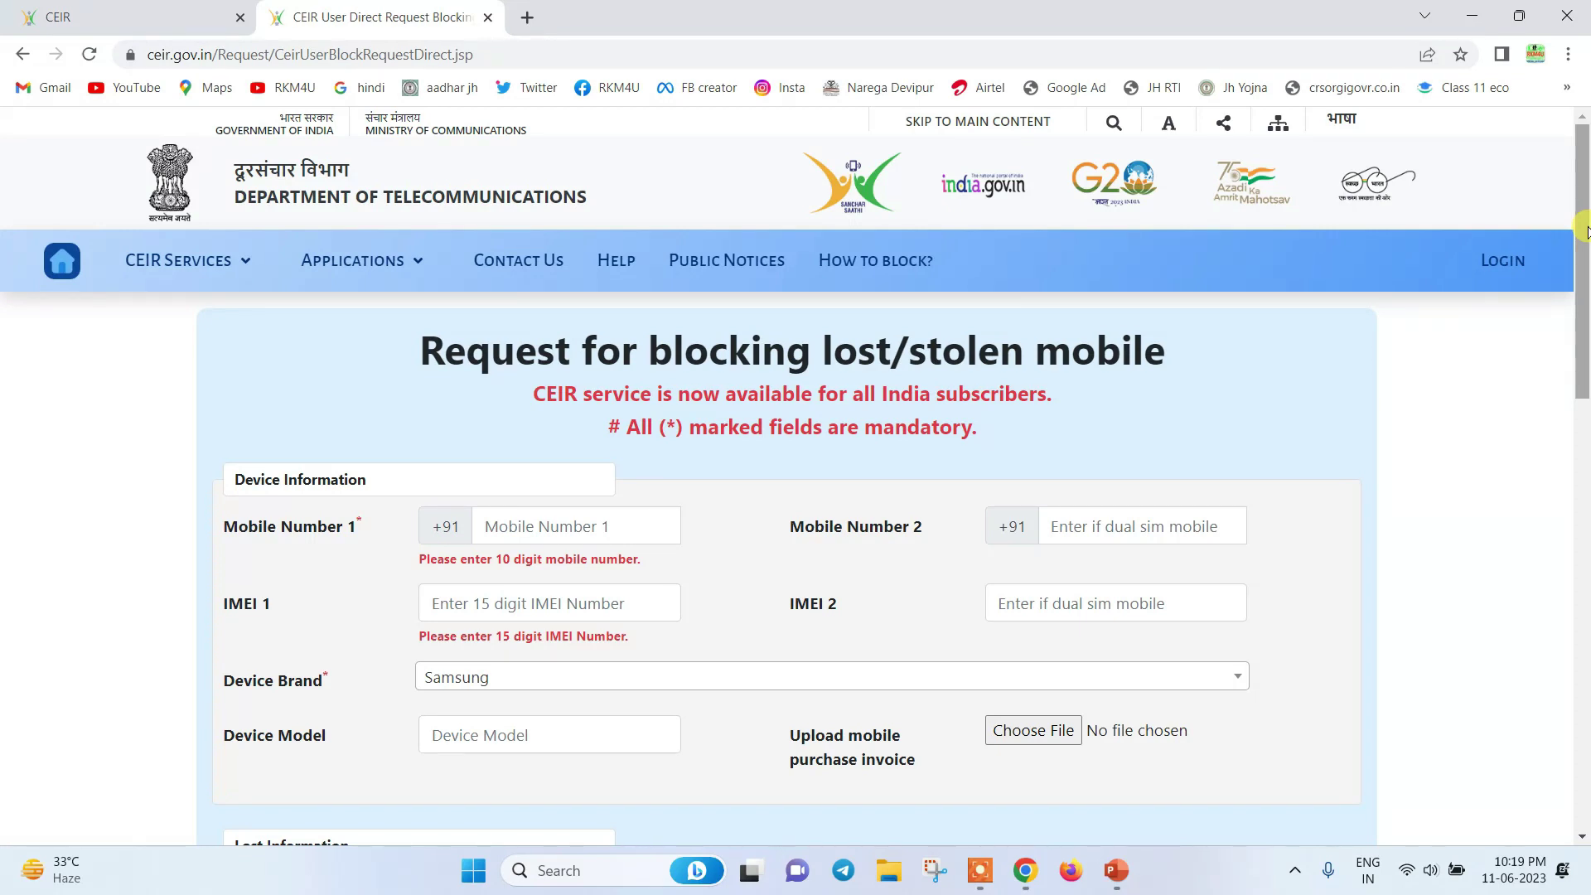
drag(1582, 230, 1583, 315)
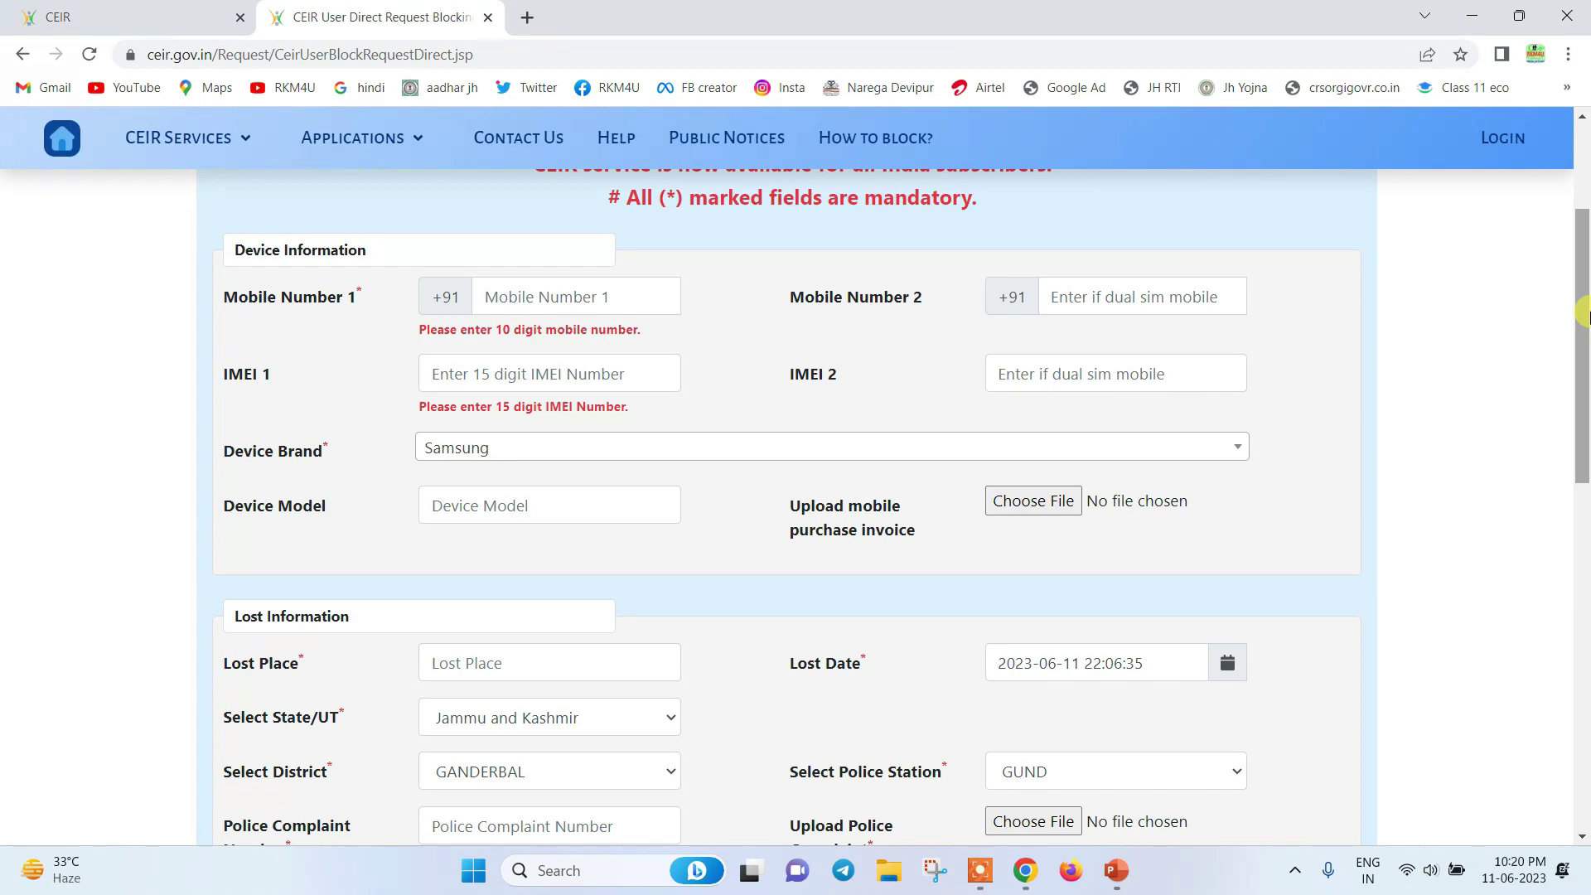
drag(1585, 315, 1585, 189)
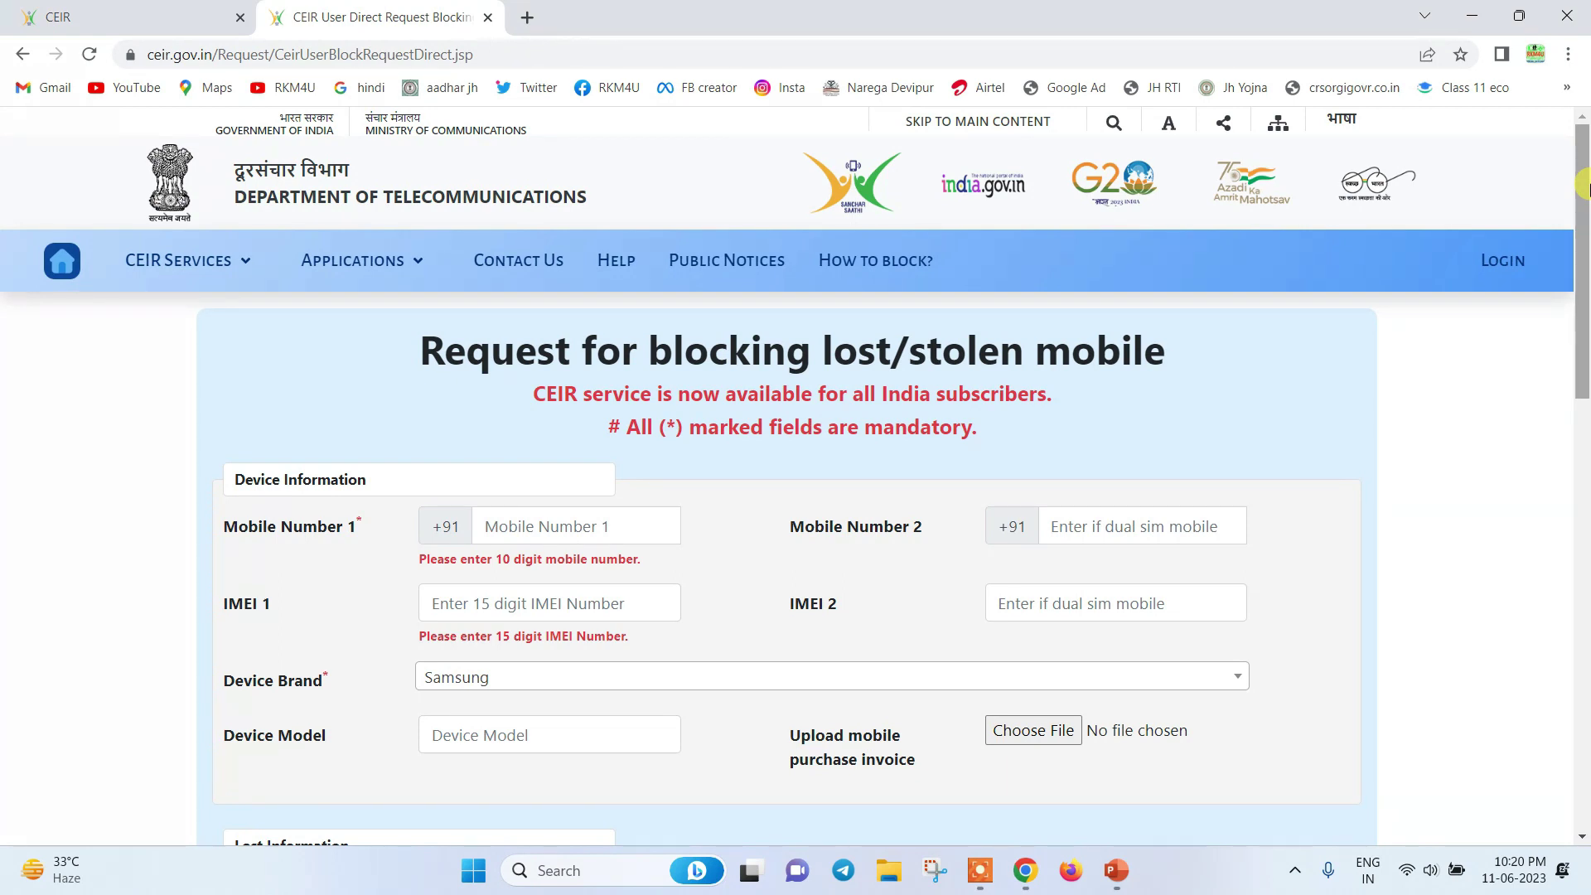
drag(1585, 189, 1572, 122)
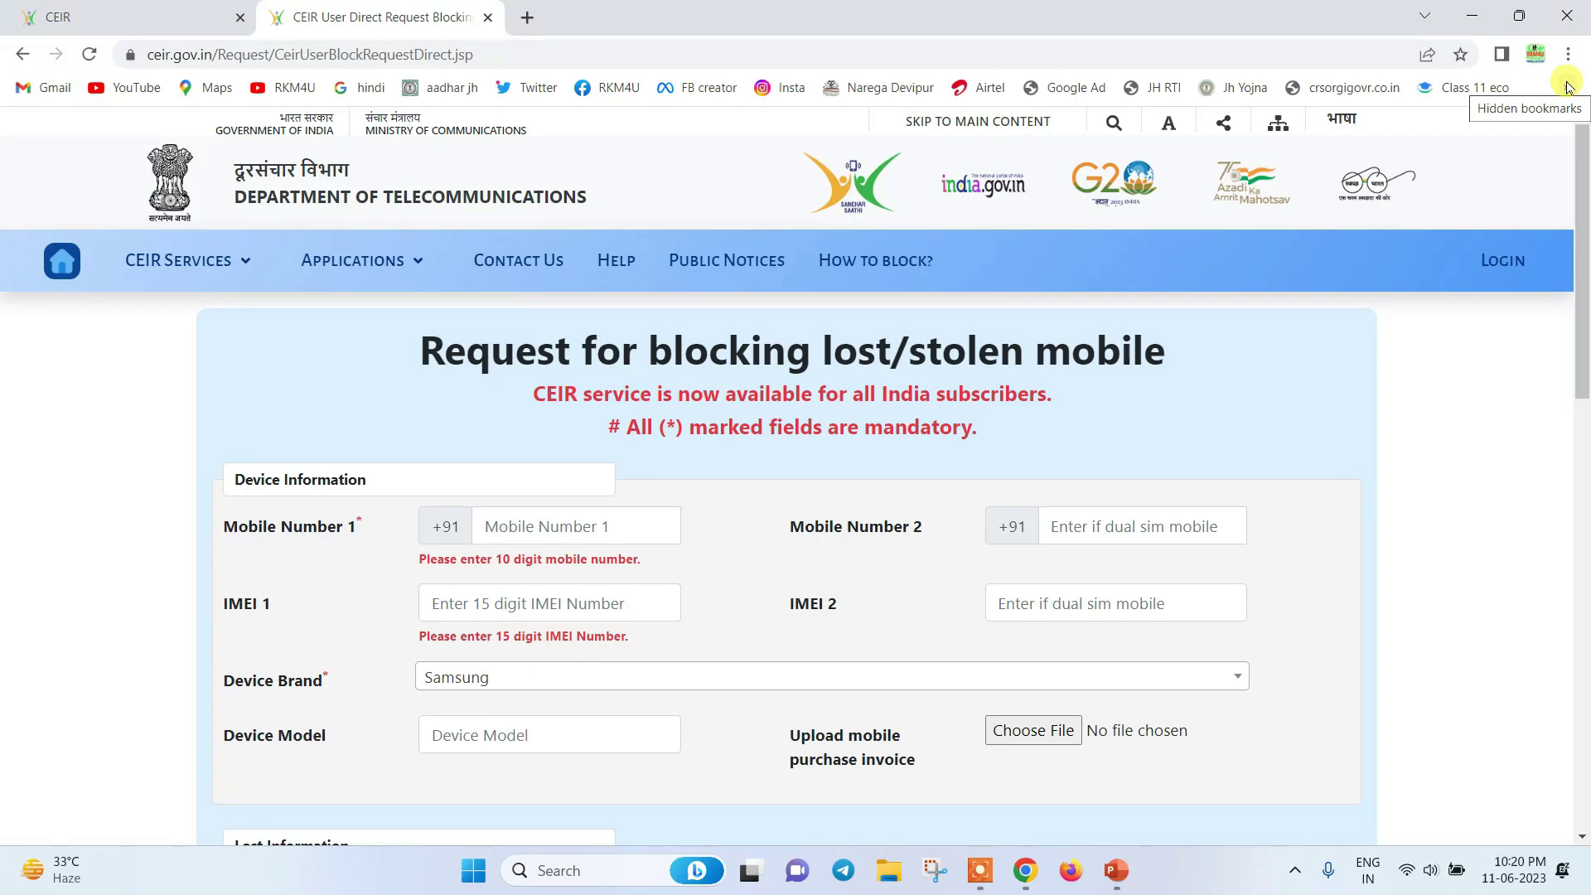